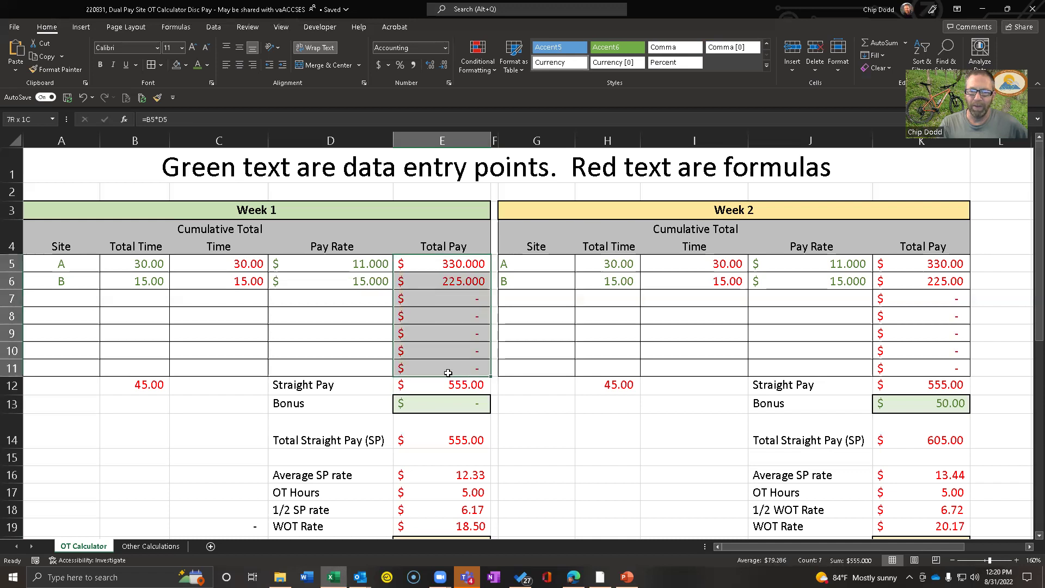
- Review Week 1's Straight Pay, Bonus and Total Straight Pay cells and the formulas behind the totals
click(457, 385)
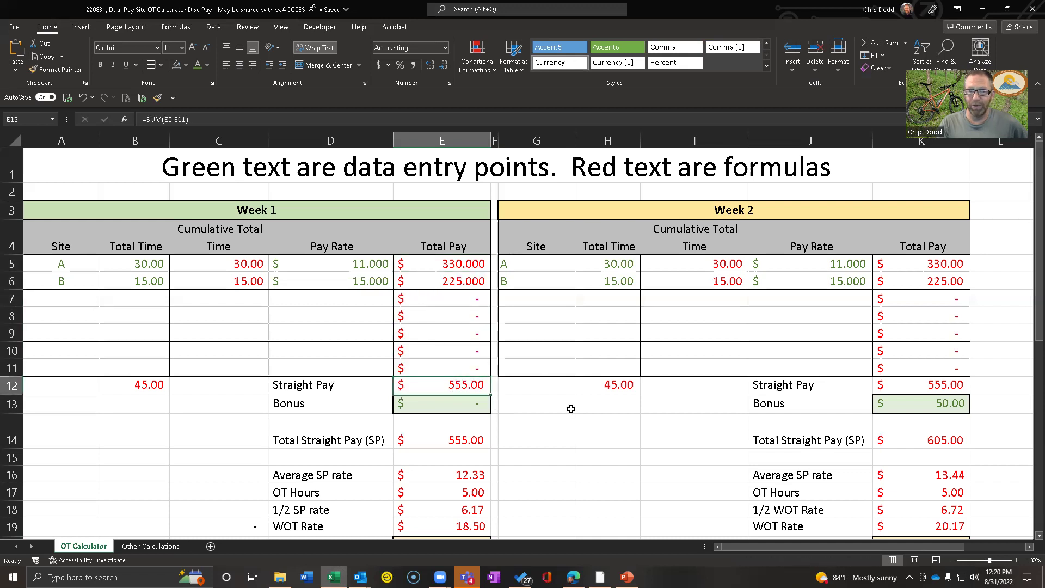
scroll(572, 408, down, 1)
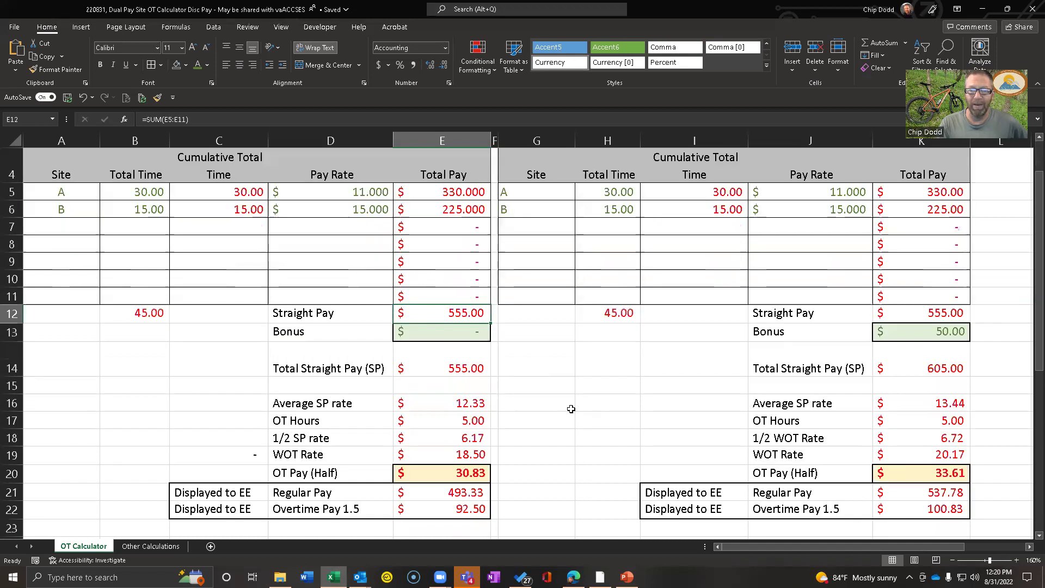
click(464, 328)
scroll(497, 338, up, 1)
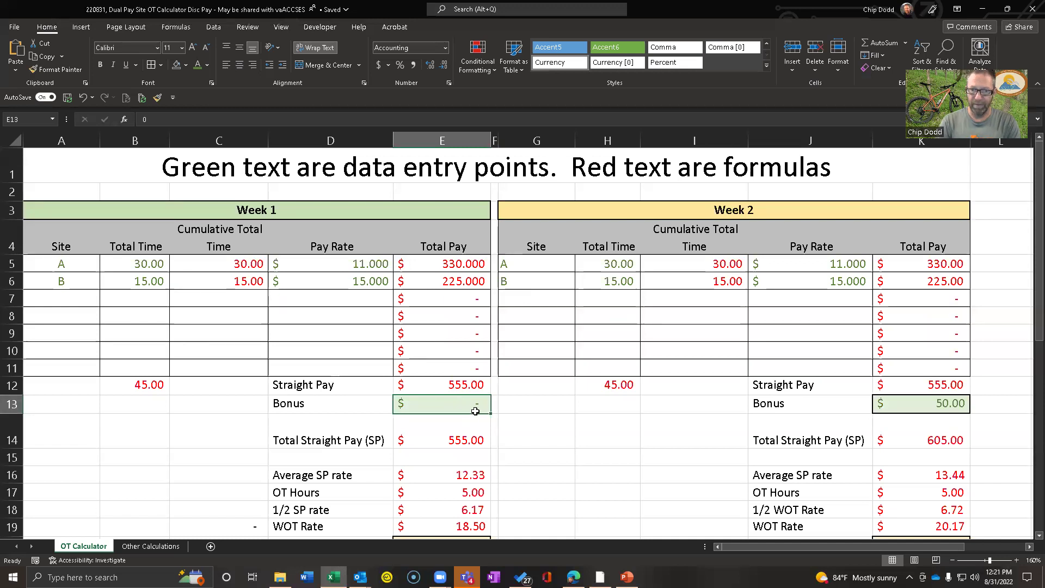
click(463, 442)
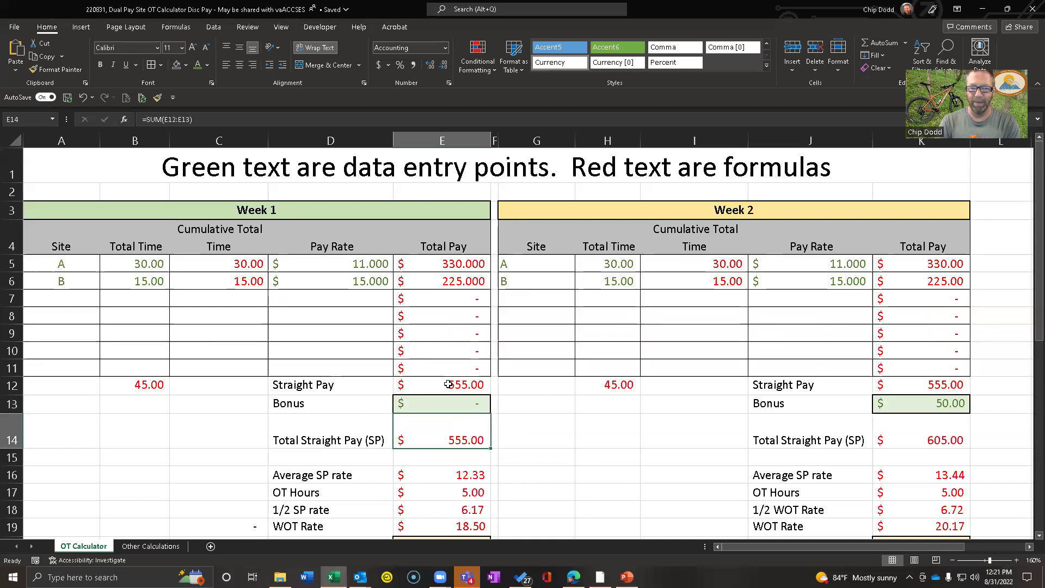
- Inspect the Week 1 Average SP rate formula and compare it with the pay rates for sites A and B
scroll(586, 411, down, 1)
click(465, 405)
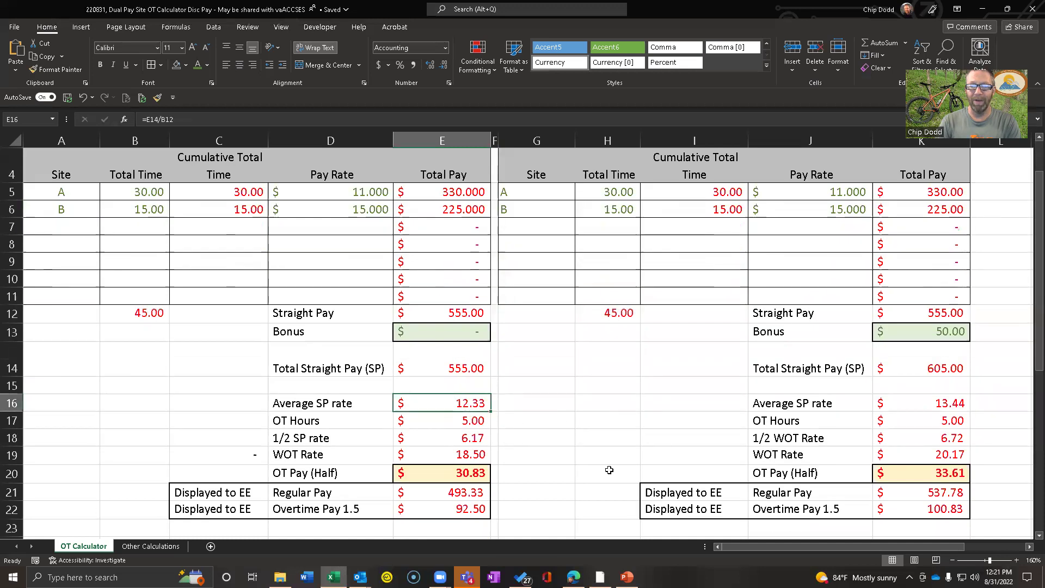
scroll(609, 469, up, 1)
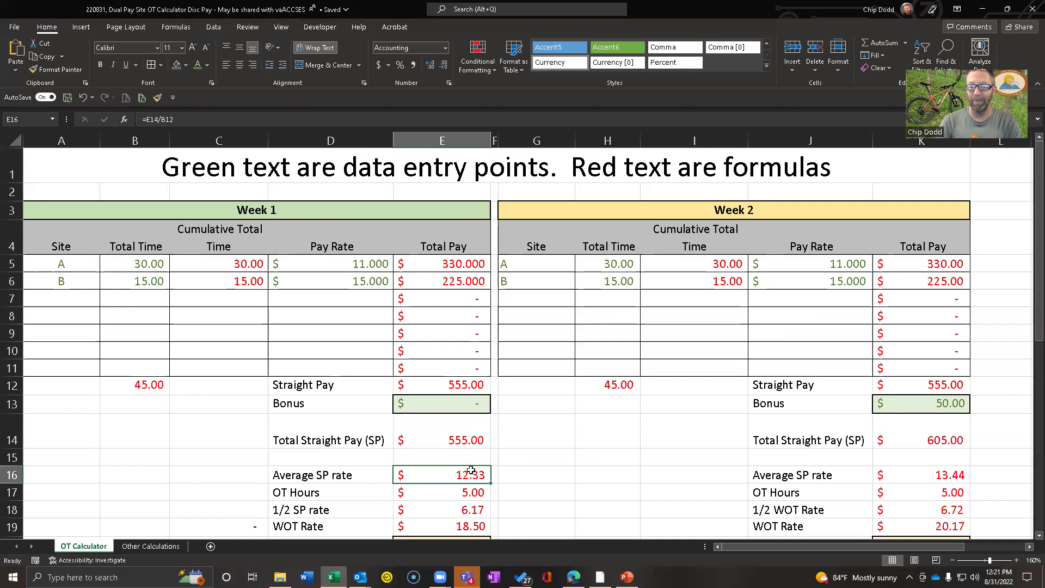
drag(374, 265, 370, 284)
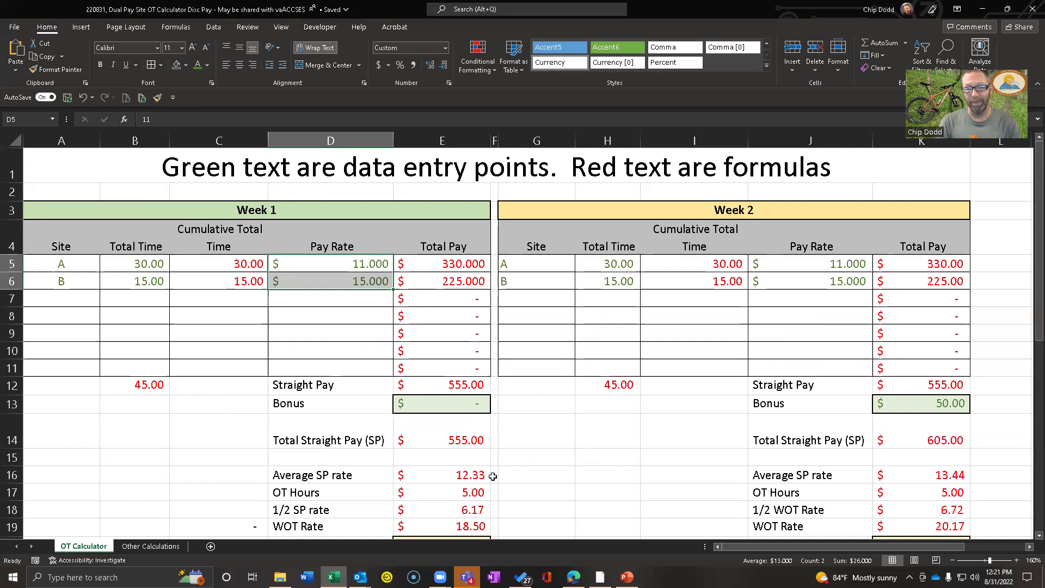
click(448, 474)
- Examine the Week 1 overtime formulas from OT Hours through OT Pay (Half), including the straight pay and rates they build on
scroll(570, 465, down, 1)
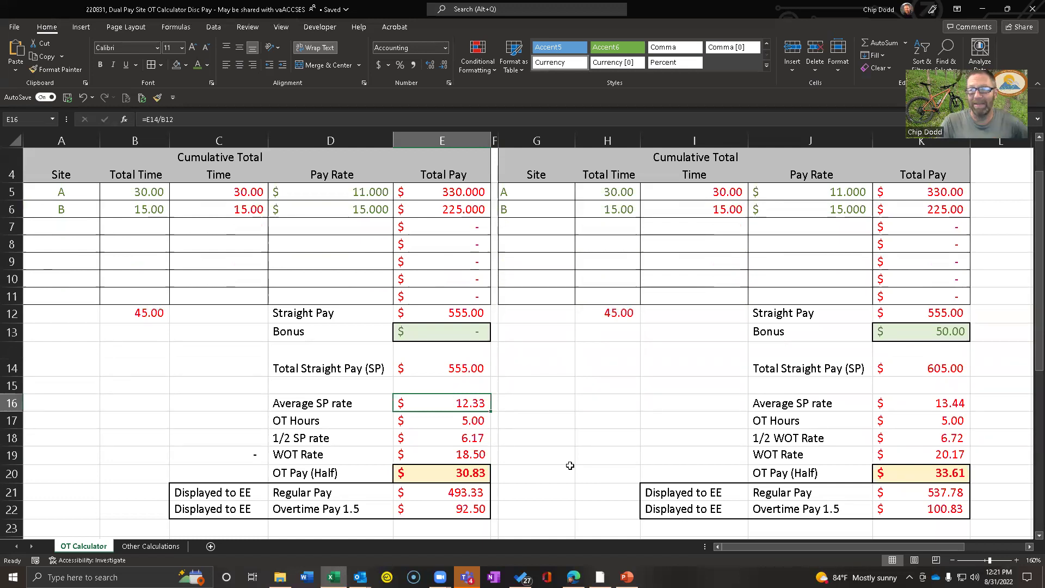
click(458, 421)
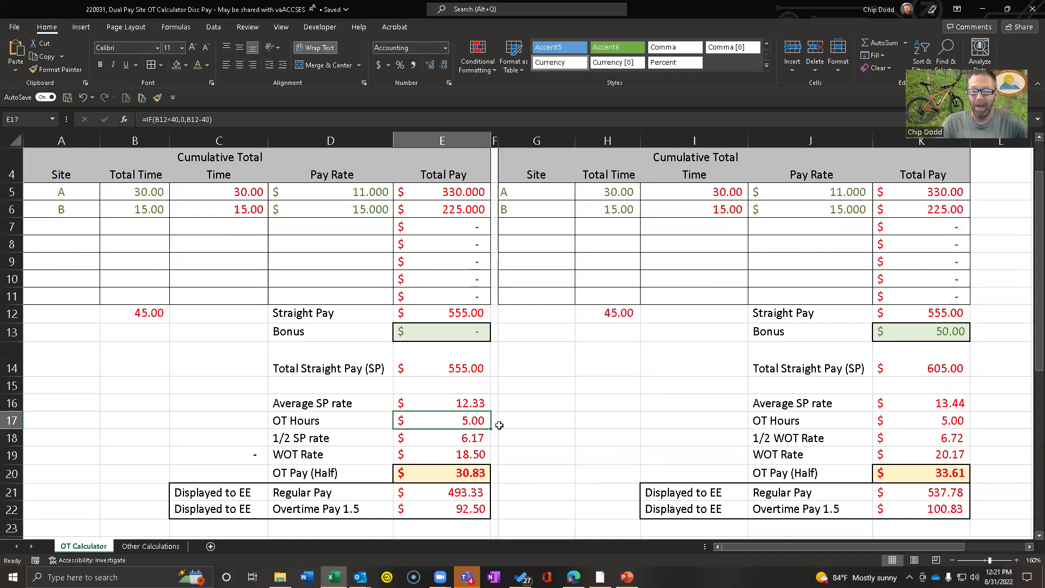
click(458, 438)
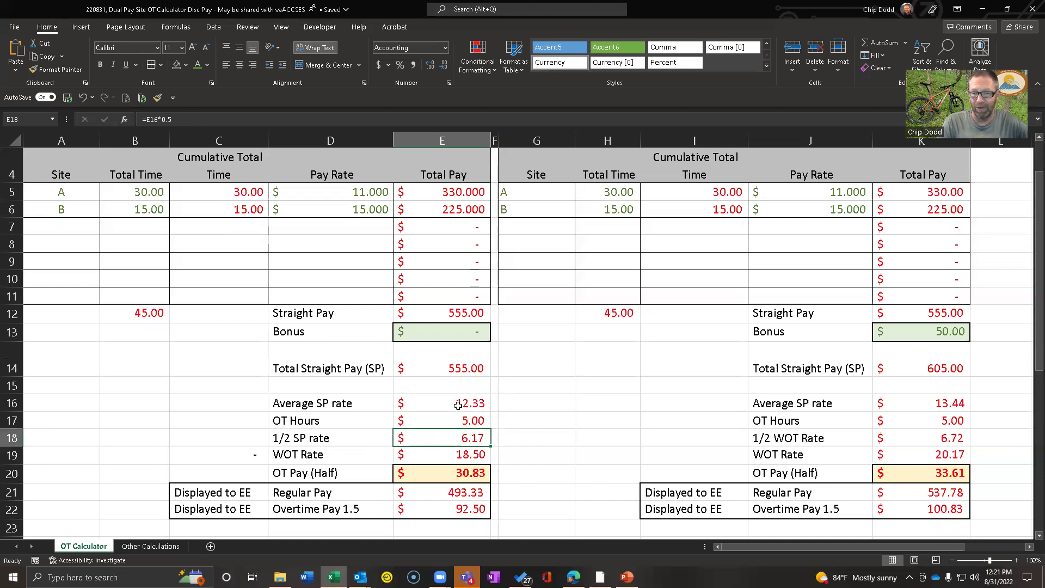
click(448, 455)
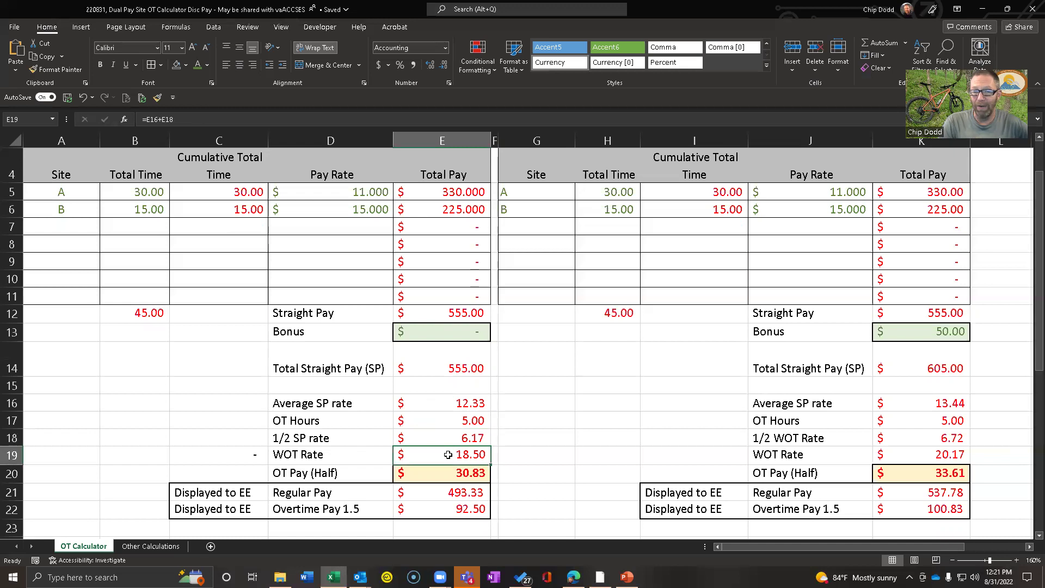
click(448, 403)
click(452, 437)
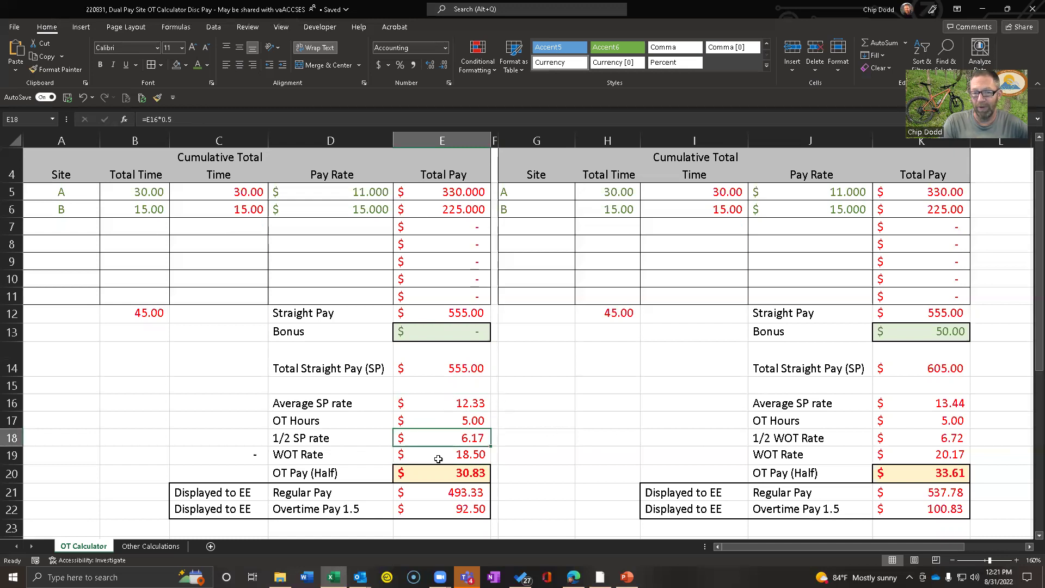
click(476, 454)
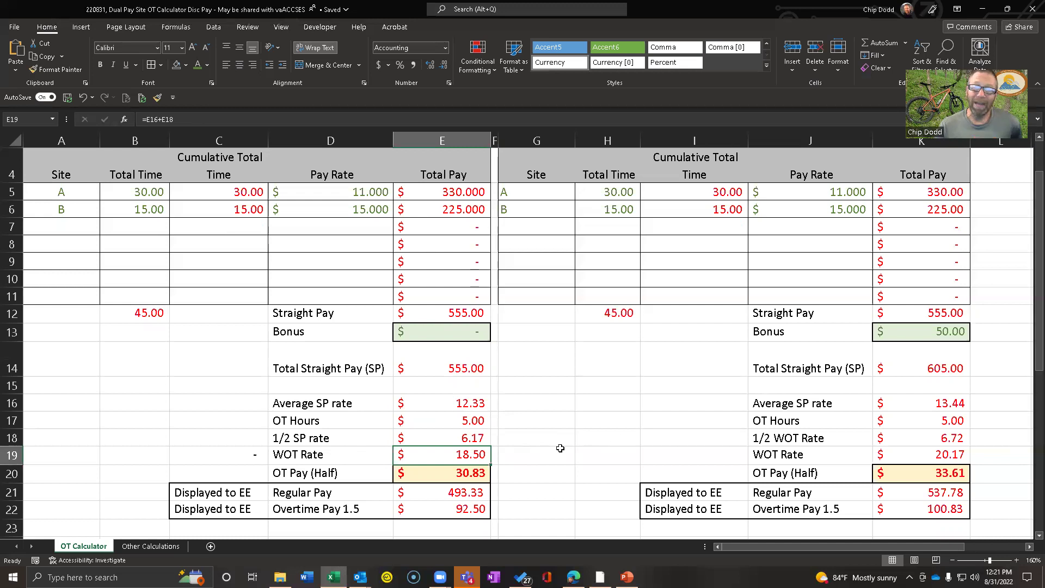
click(470, 363)
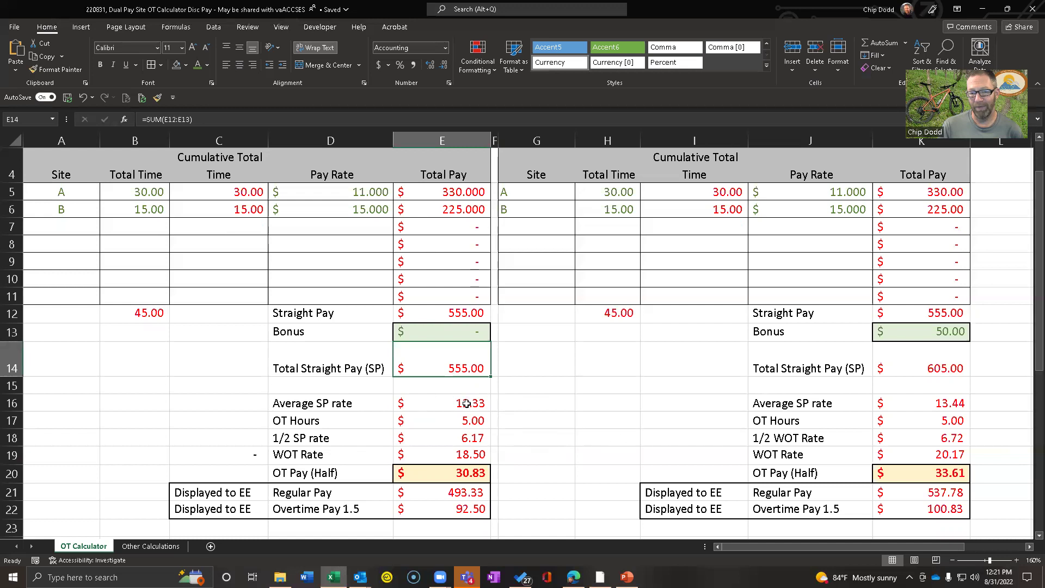
click(465, 473)
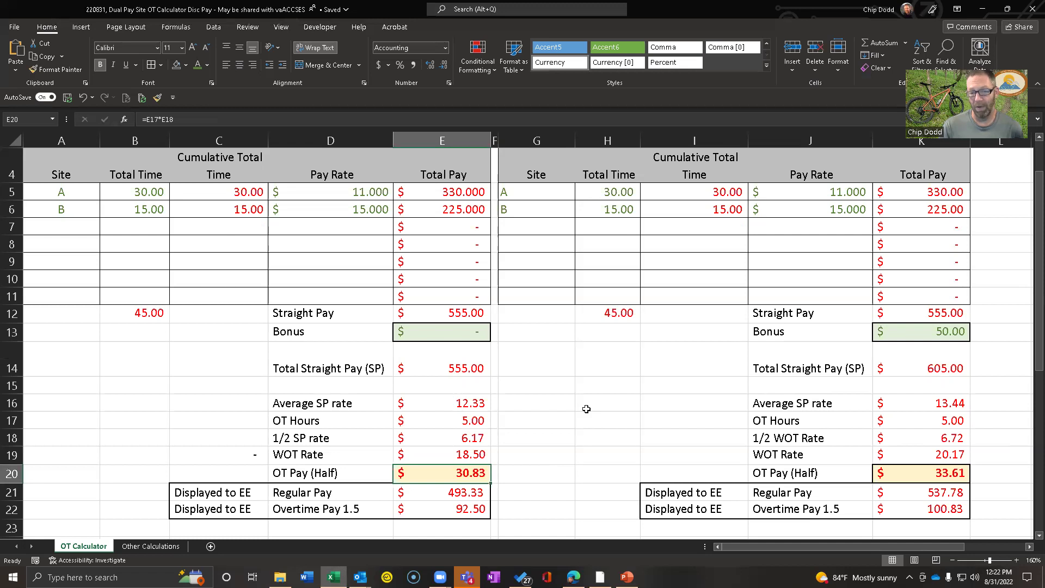
- Inspect the Week 1 Regular Pay and Overtime Pay 1.5 formulas displayed to the employee, leaving both unchanged
scroll(586, 409, down, 1)
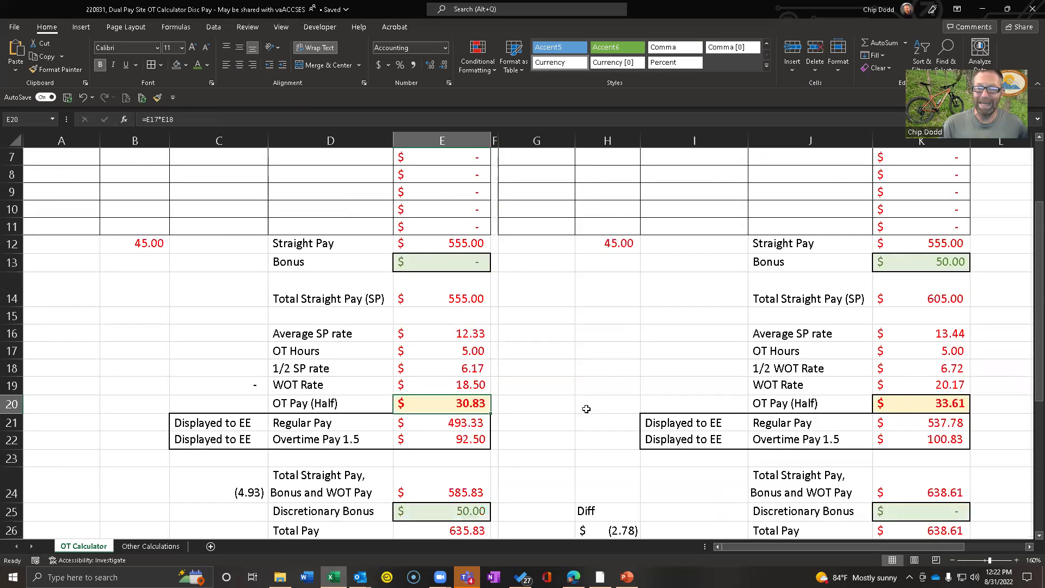
drag(223, 423, 422, 432)
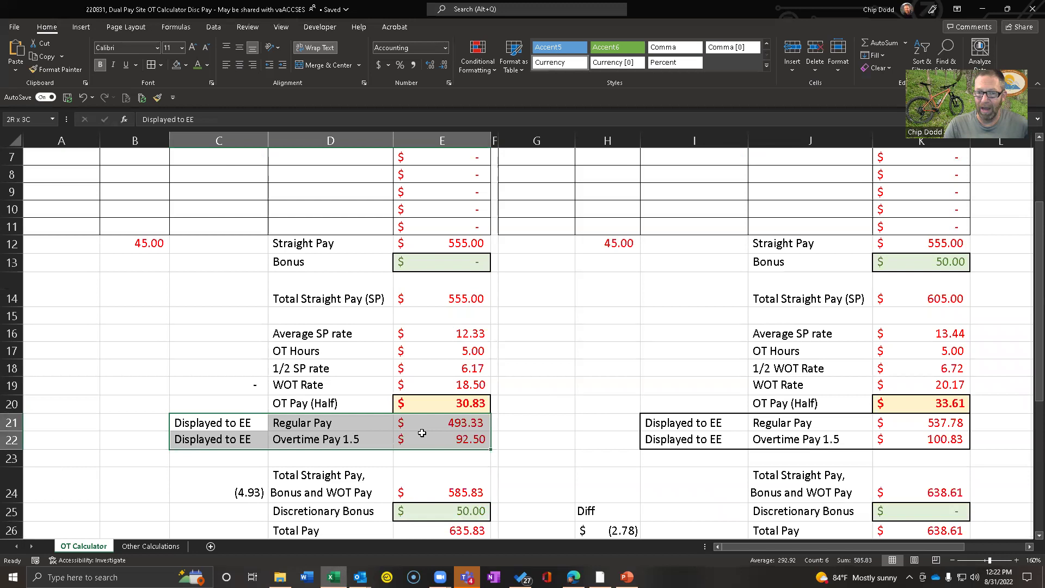
click(455, 425)
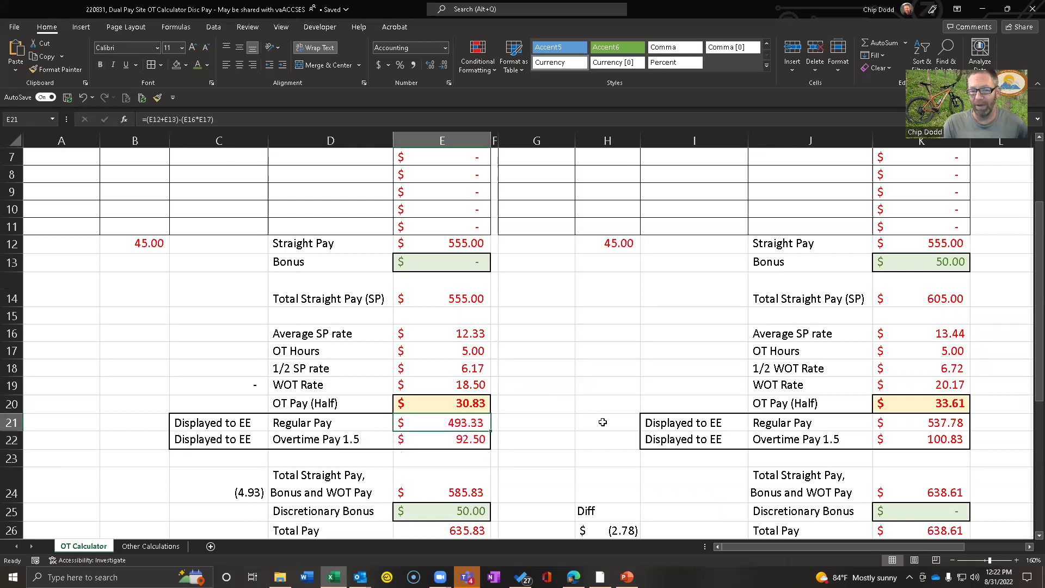
double_click(455, 438)
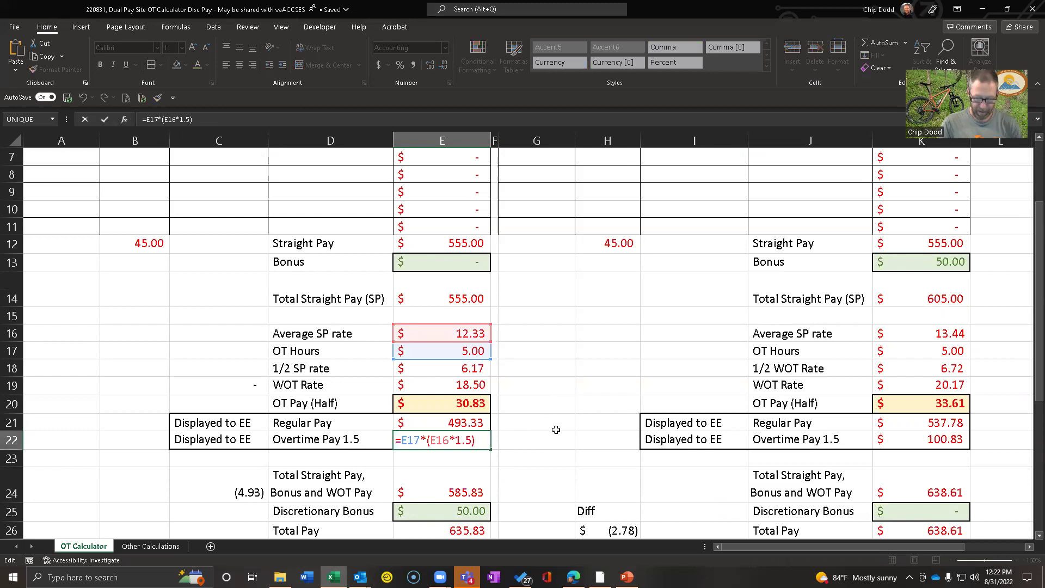
key(Escape)
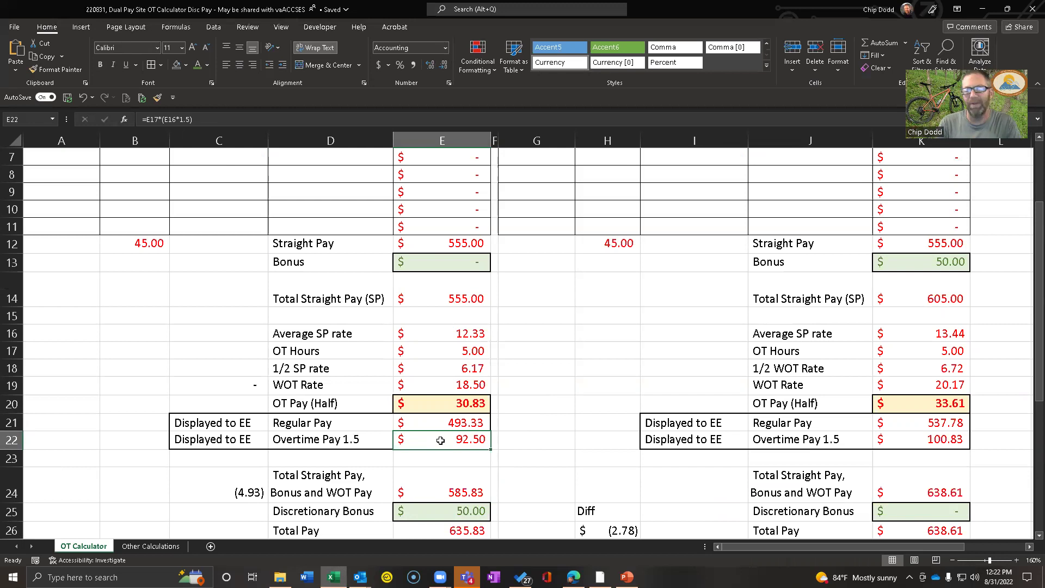
- Review how Week 1's Total Pay combines the straight, bonus and WOT pay total with the Discretionary Bonus
scroll(572, 424, down, 1)
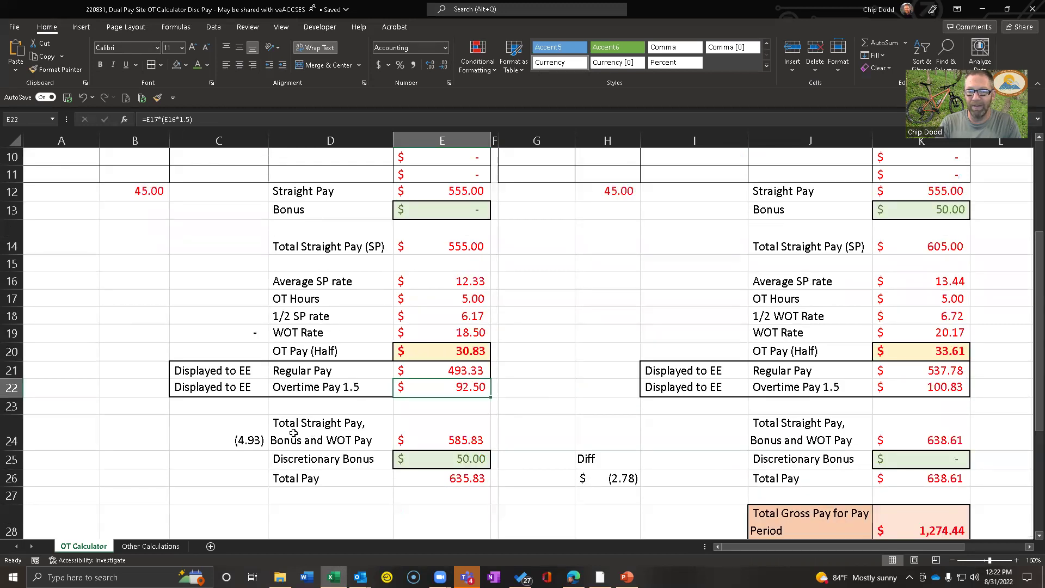
click(326, 433)
click(465, 440)
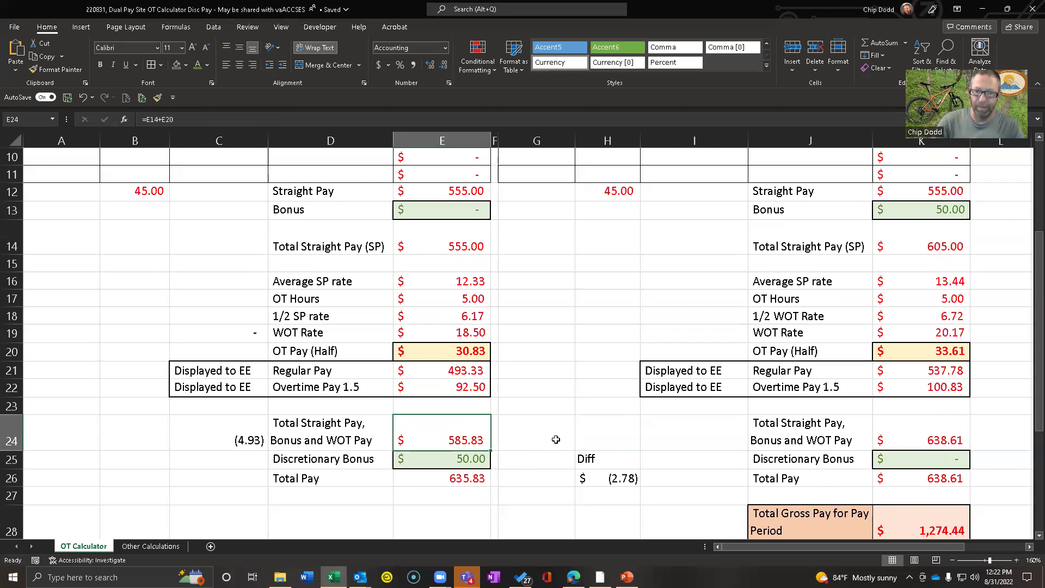
click(467, 461)
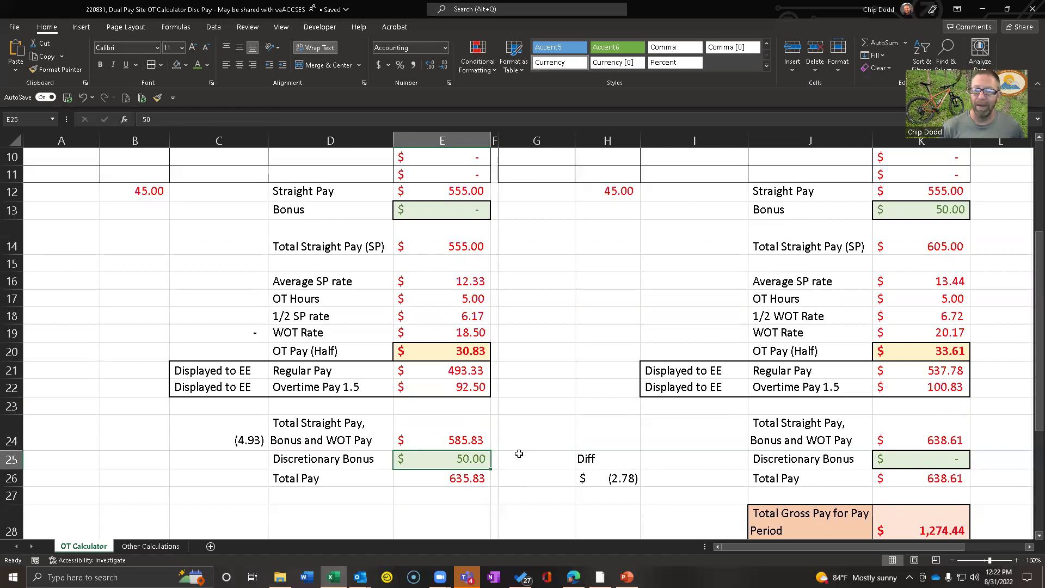
click(462, 431)
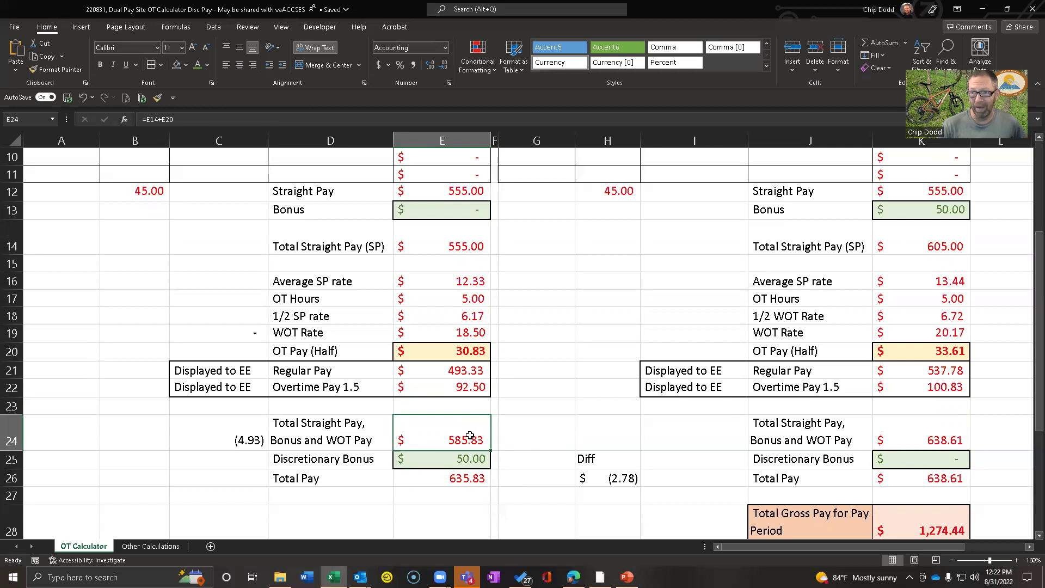
click(470, 464)
click(464, 481)
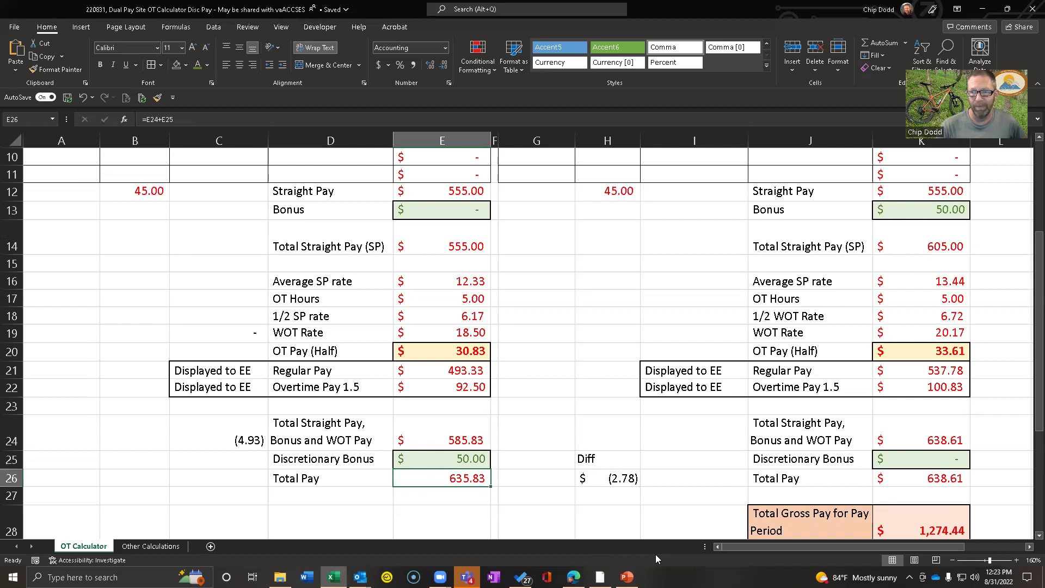
- Review the Week 2 Straight Pay, Bonus and Total Straight Pay cells
scroll(640, 494, up, 1)
scroll(641, 495, up, 2)
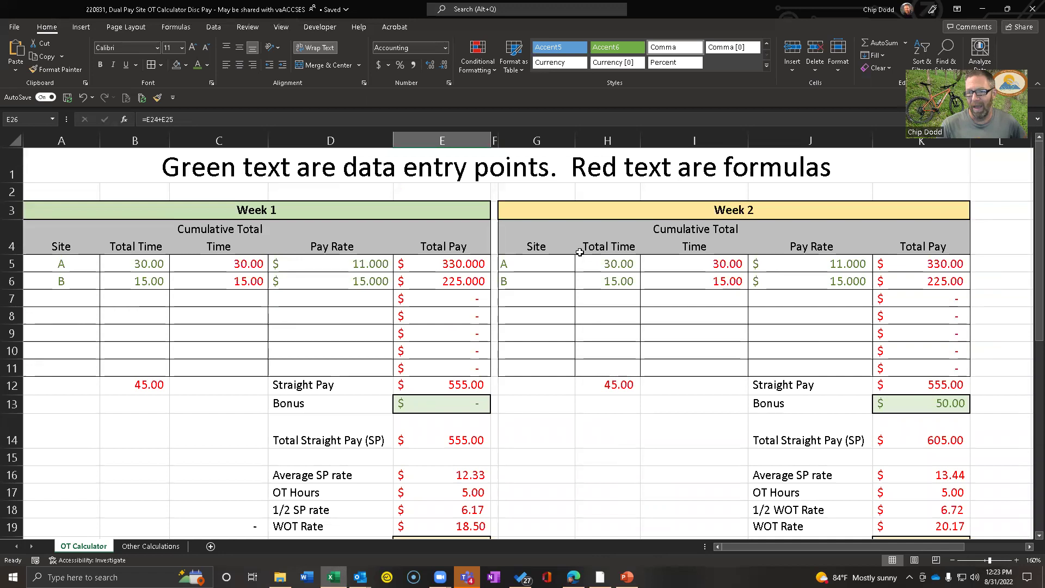
click(927, 384)
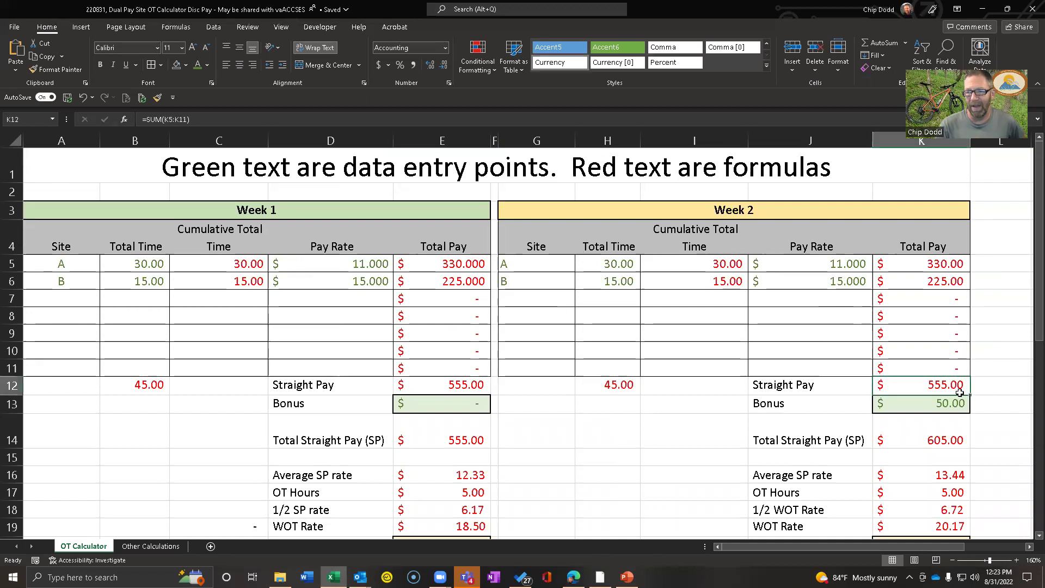
scroll(991, 373, down, 1)
scroll(991, 374, up, 1)
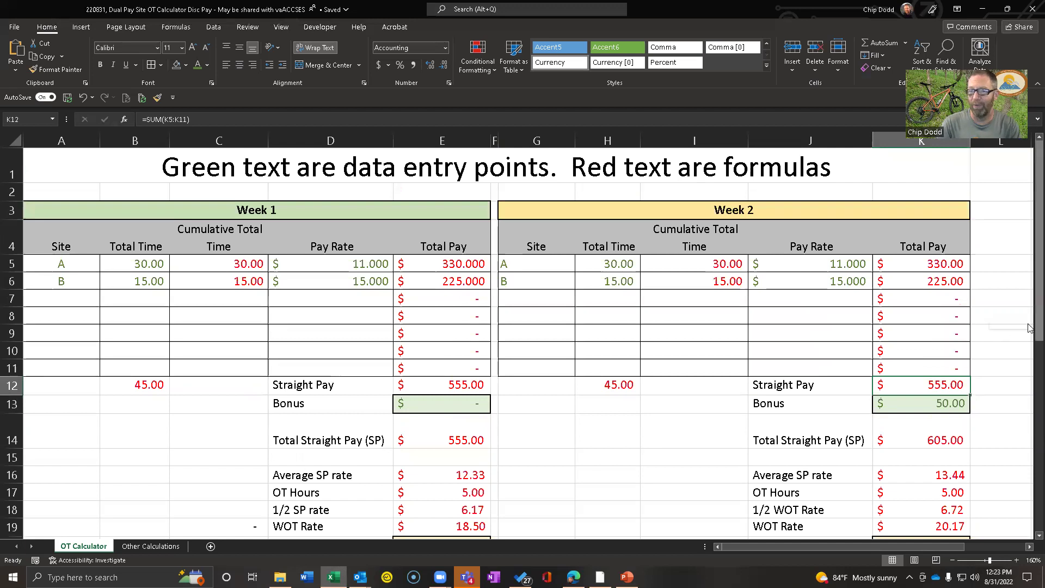
scroll(1028, 328, down, 1)
scroll(1029, 340, up, 1)
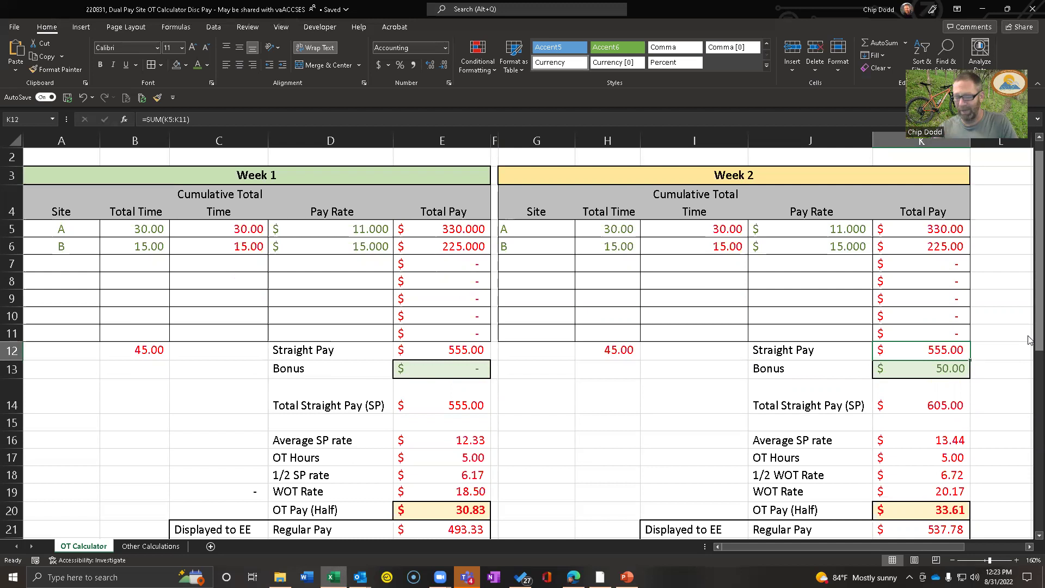
click(947, 369)
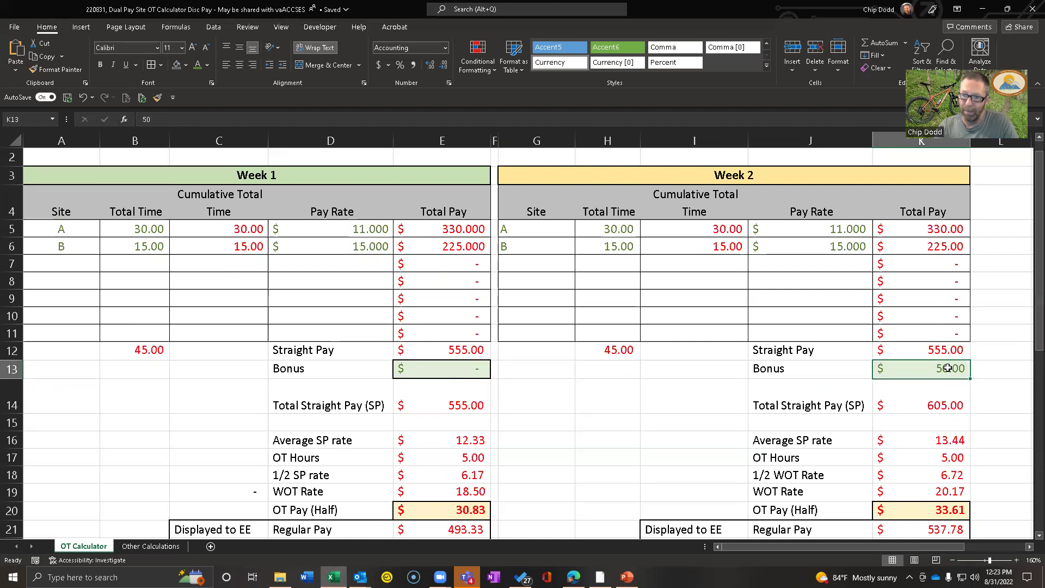
click(947, 400)
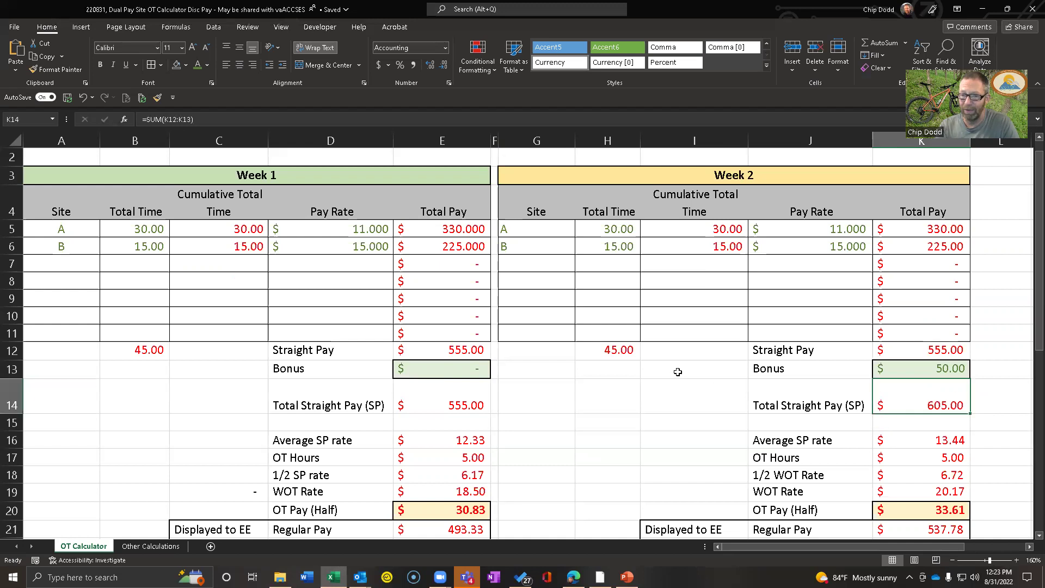
- Compare the Week 2 Average SP rate with Week 1's, and check Week 2's OT Hours and 1/2 WOT Rate formulas
click(611, 354)
click(934, 441)
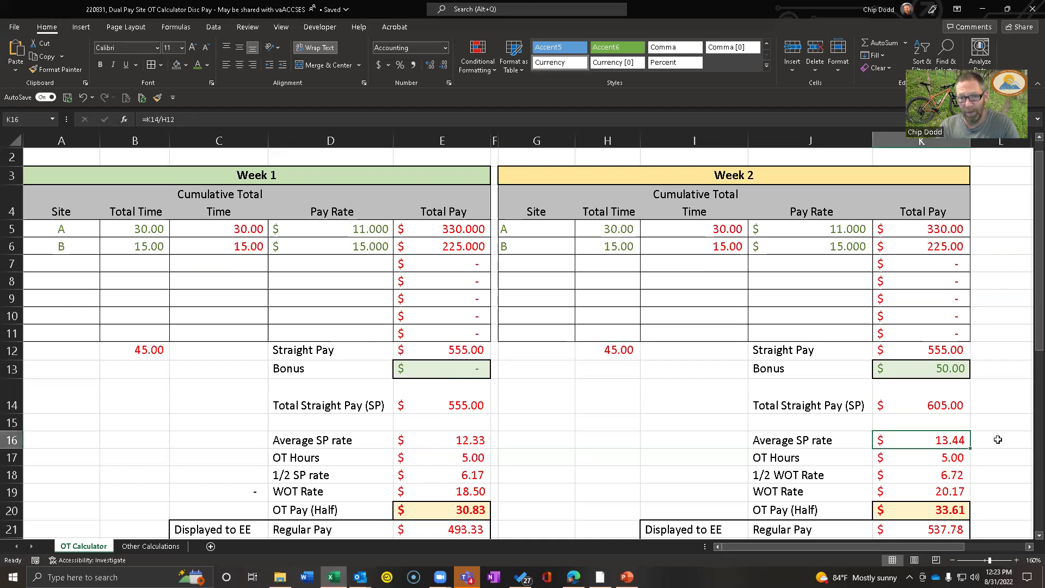
click(451, 440)
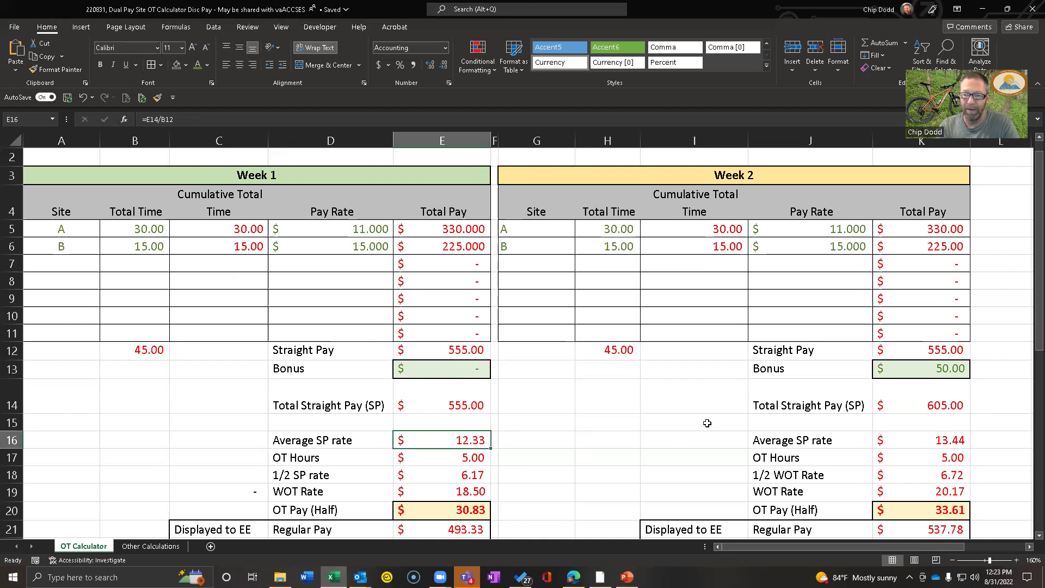
click(945, 460)
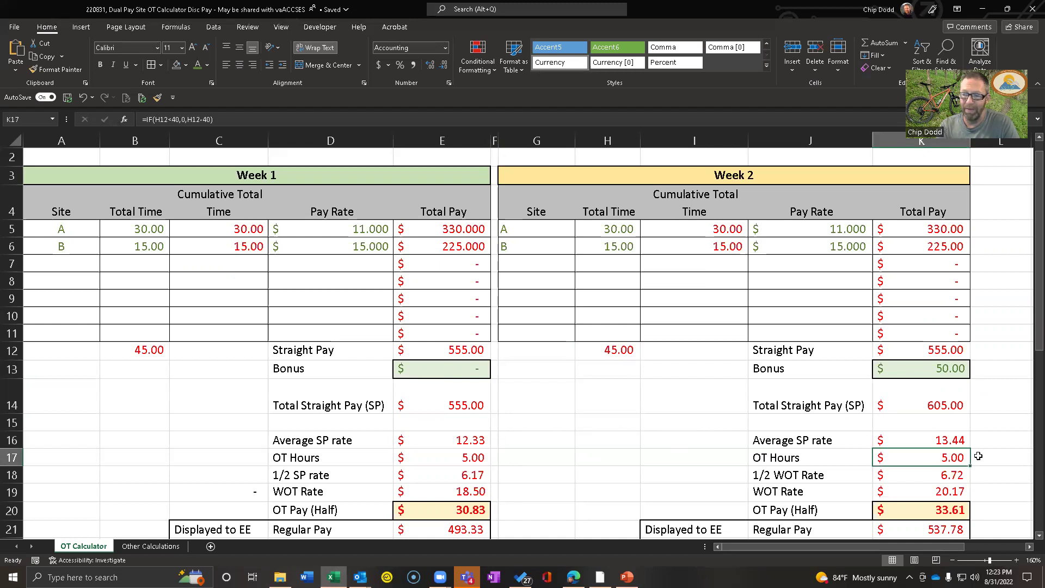
click(948, 476)
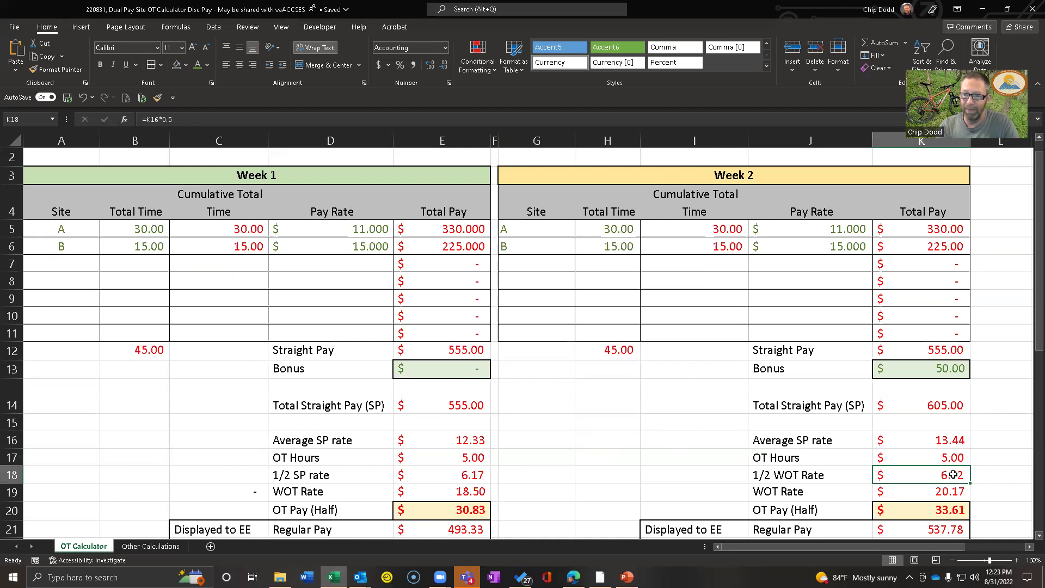
- Review the formulas behind Week 2's WOT Rate and OT Pay (Half), comparing the WOT Rate with Week 1's
click(942, 440)
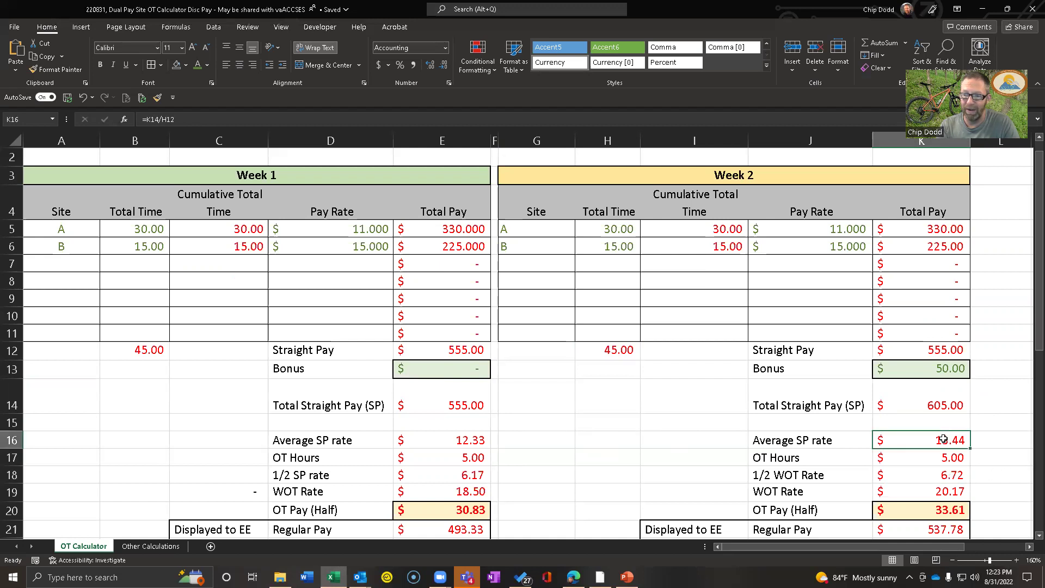
click(939, 475)
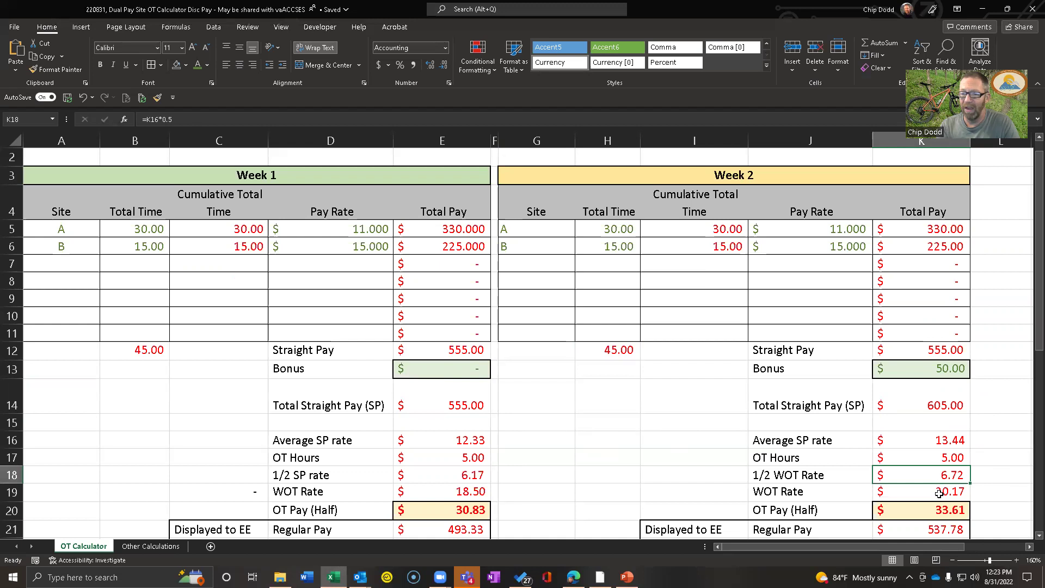
click(940, 492)
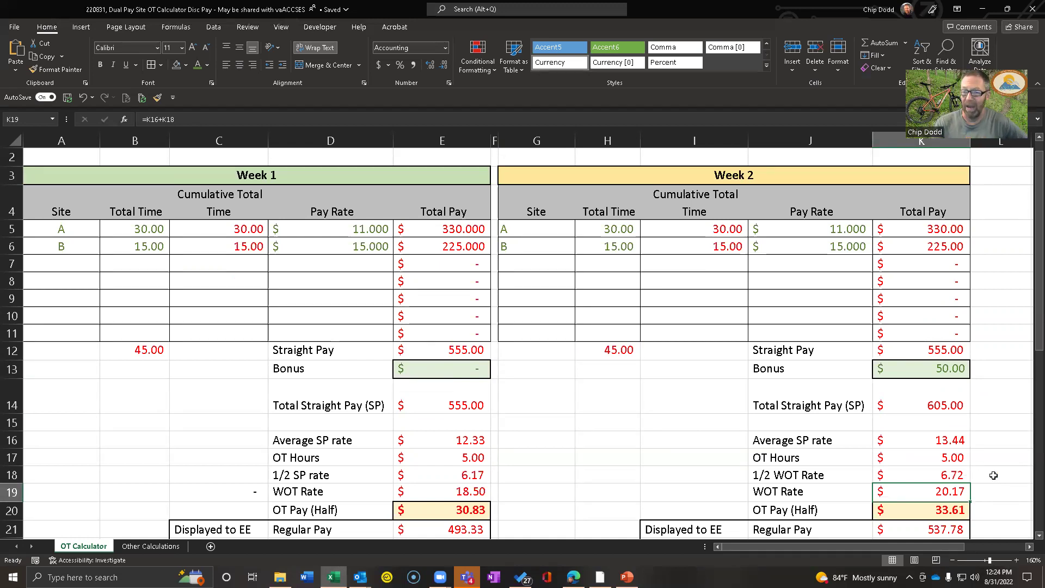
click(488, 497)
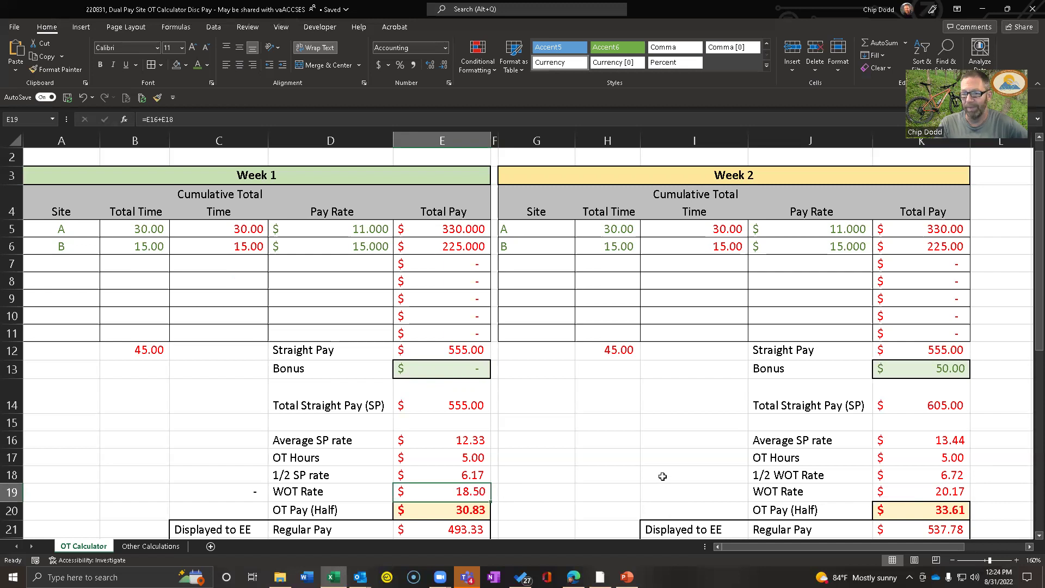
click(948, 509)
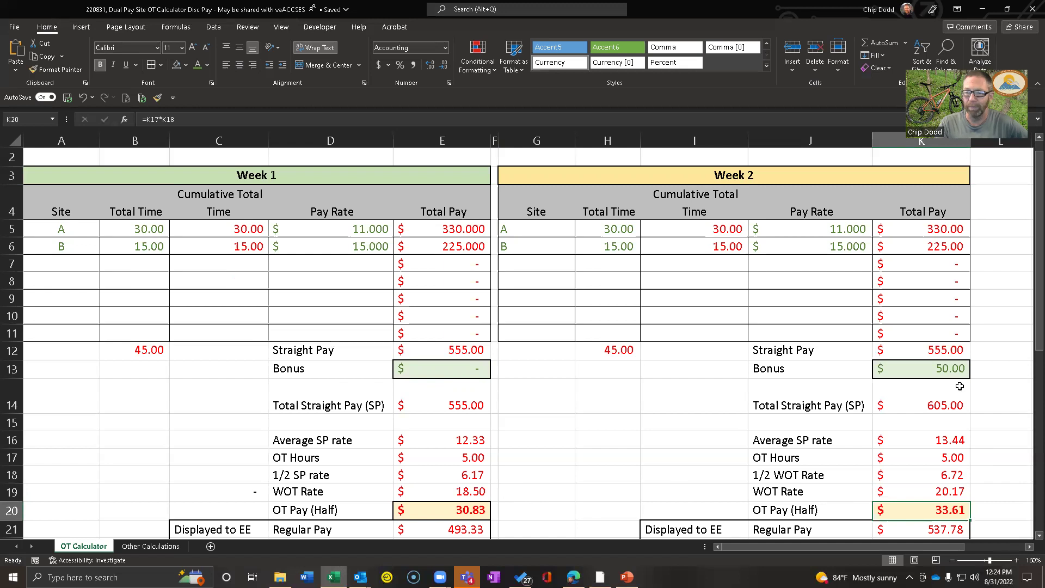
- Compare the Regular Pay and Overtime Pay 1.5 amounts displayed to the employee for Week 2 and Week 1
scroll(989, 479, down, 2)
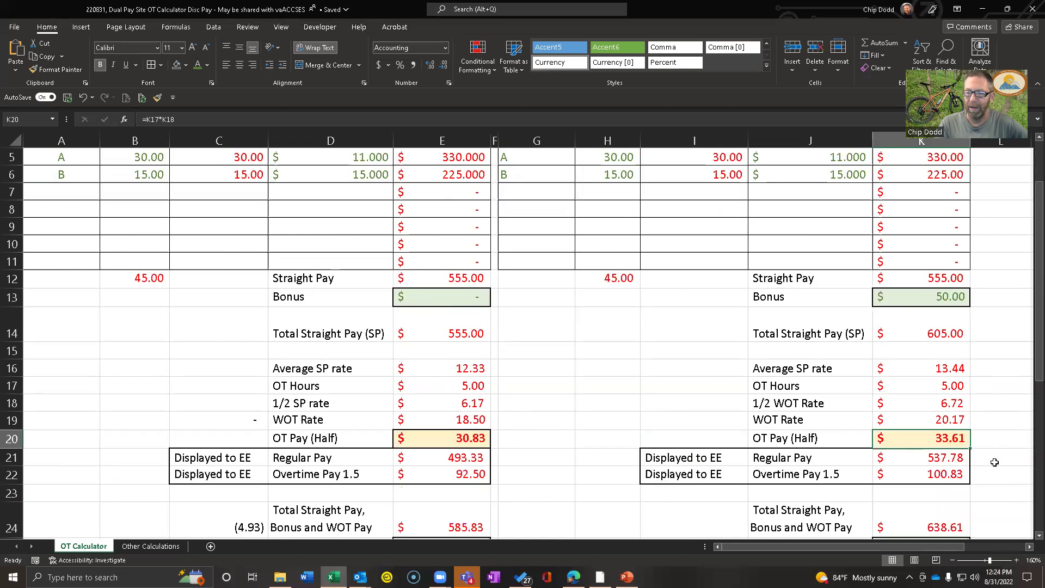
drag(936, 405, 930, 420)
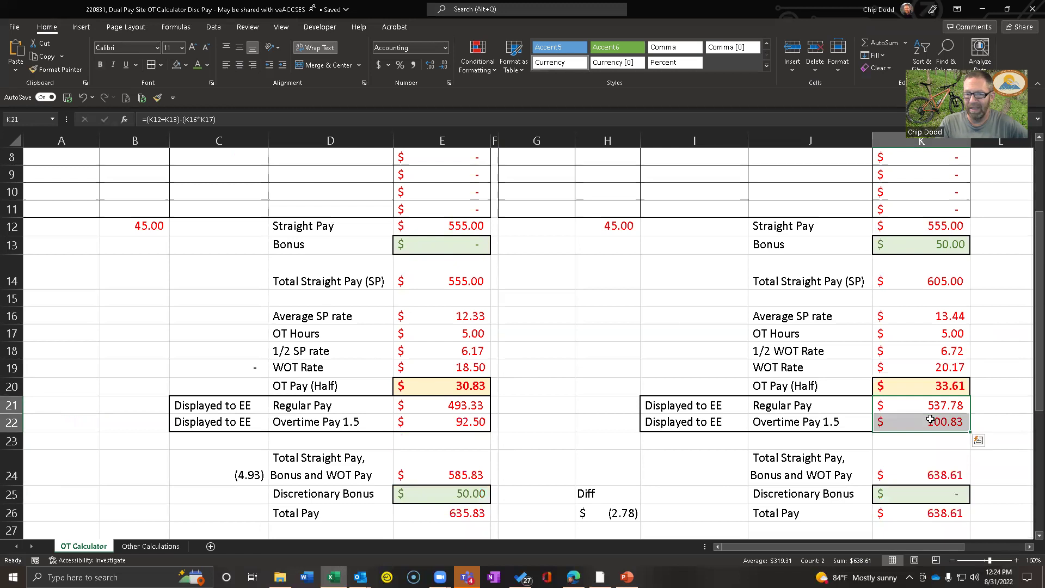
click(463, 411)
drag(463, 412, 464, 420)
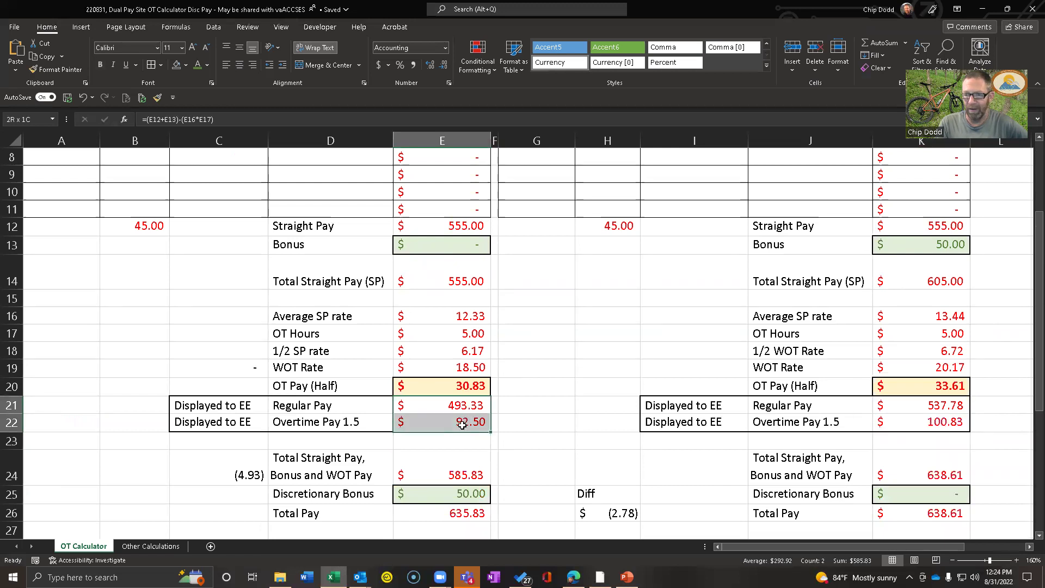
scroll(632, 369, down, 1)
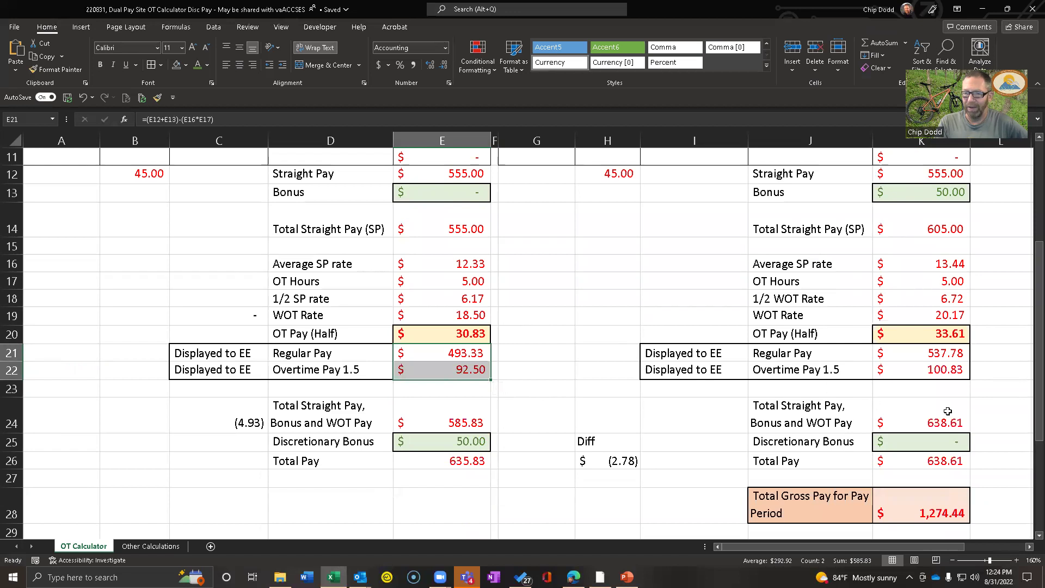
- Compare both weeks' combined straight, bonus and WOT pay, and check Week 2's Discretionary Bonus and Total Pay cells
click(452, 411)
click(919, 408)
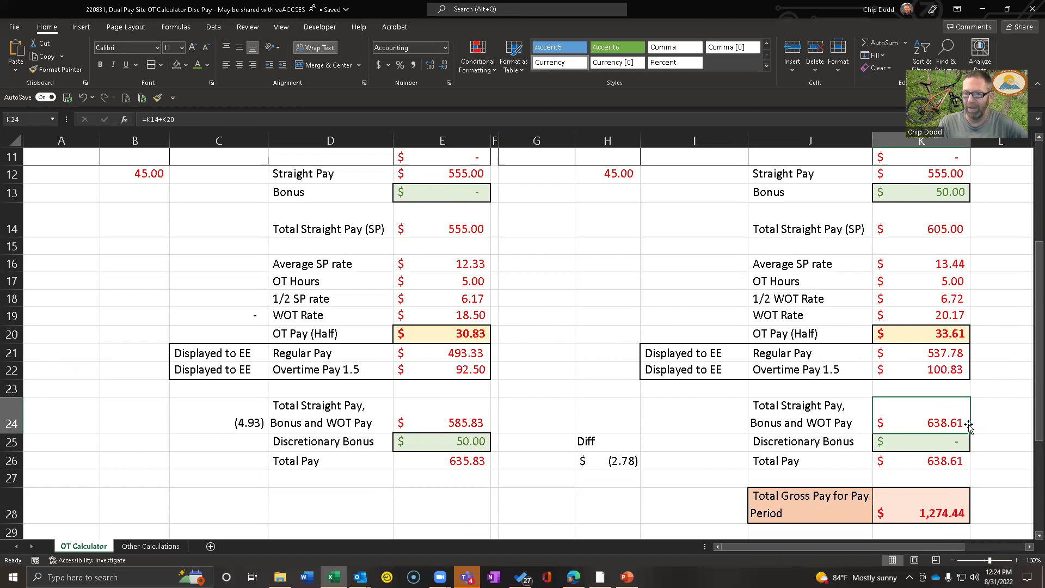
click(935, 440)
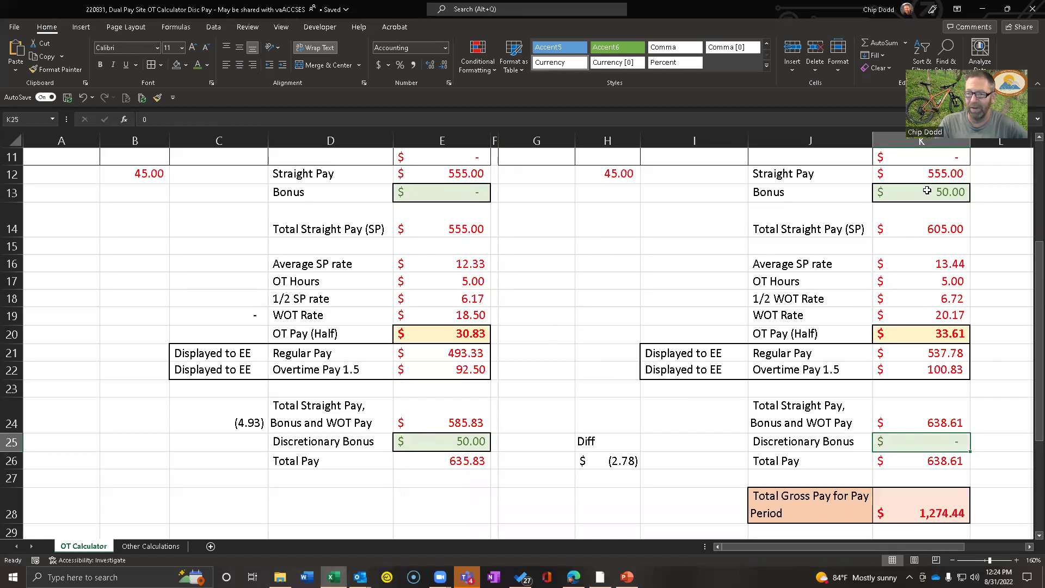
click(935, 458)
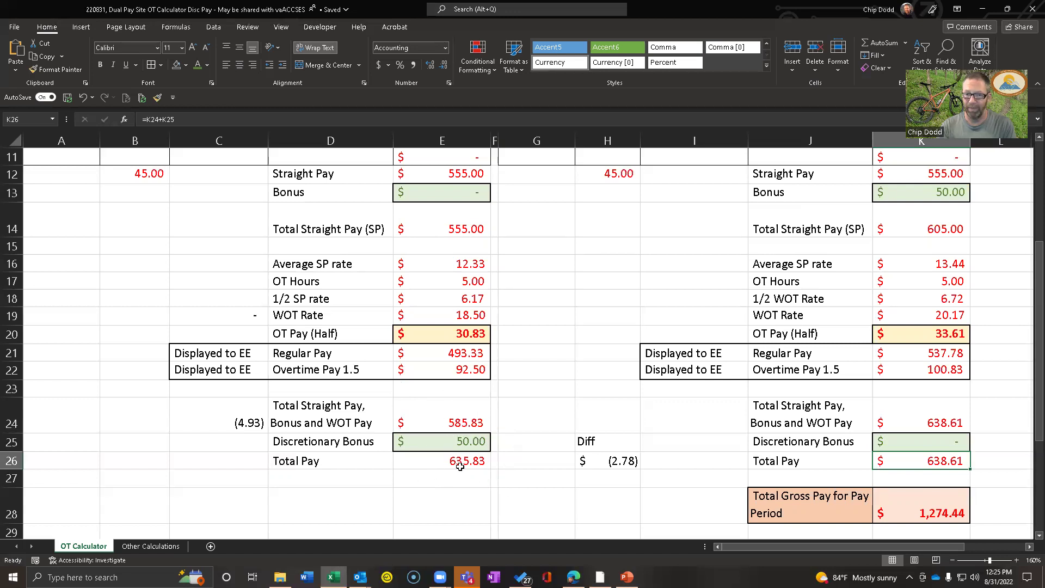
key(ctrl)
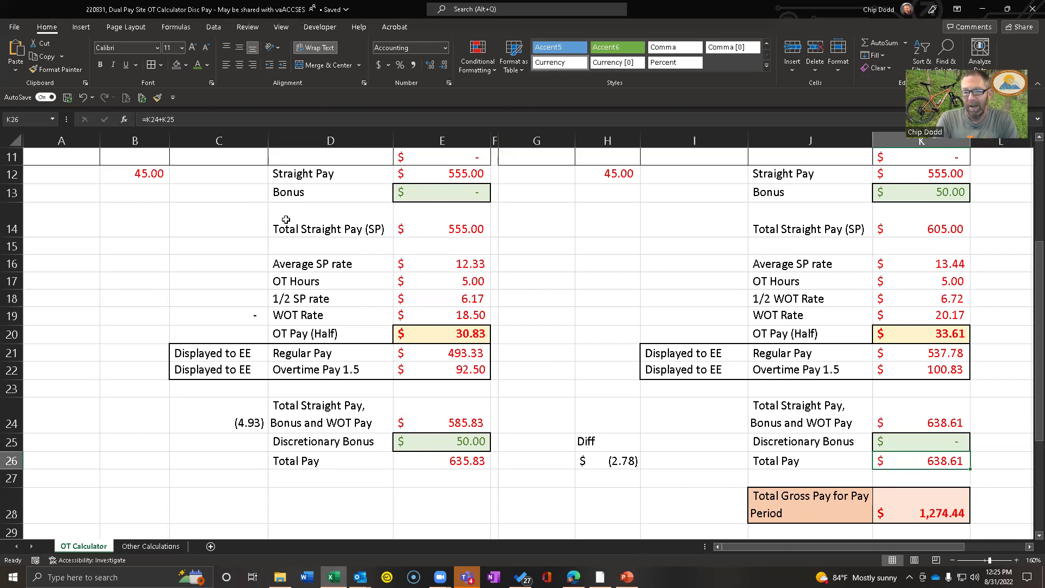
- Auto-fit the width of column L so the summary table's Pay amounts fit
scroll(834, 395, down, 2)
scroll(833, 396, down, 1)
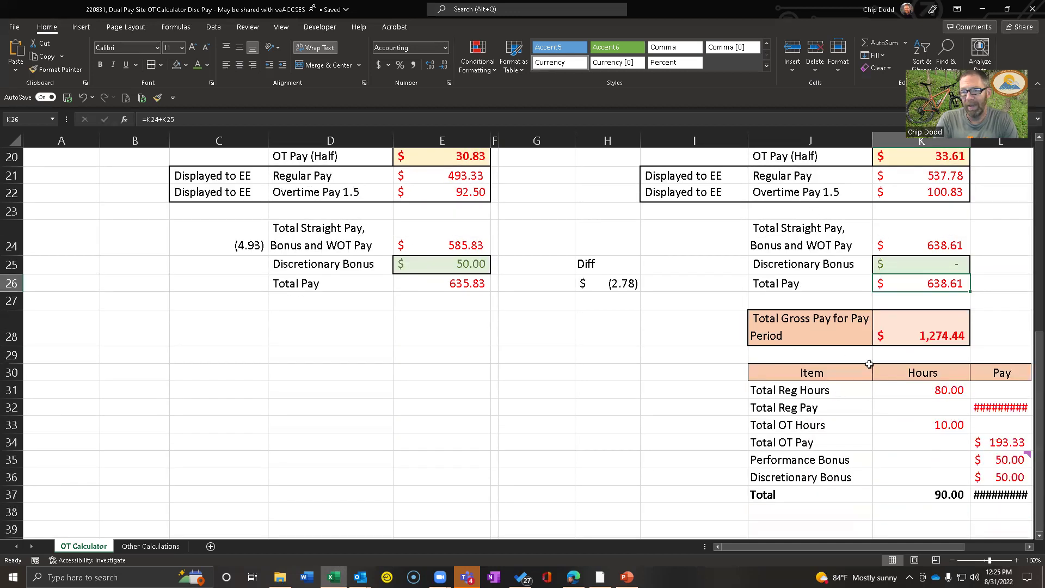
drag(772, 543, 820, 546)
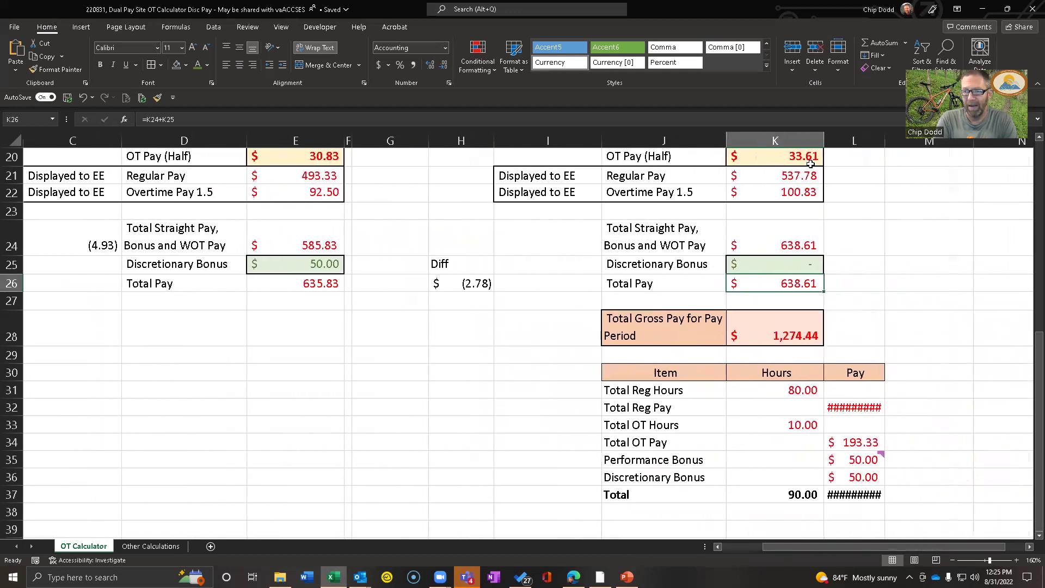
double_click(885, 143)
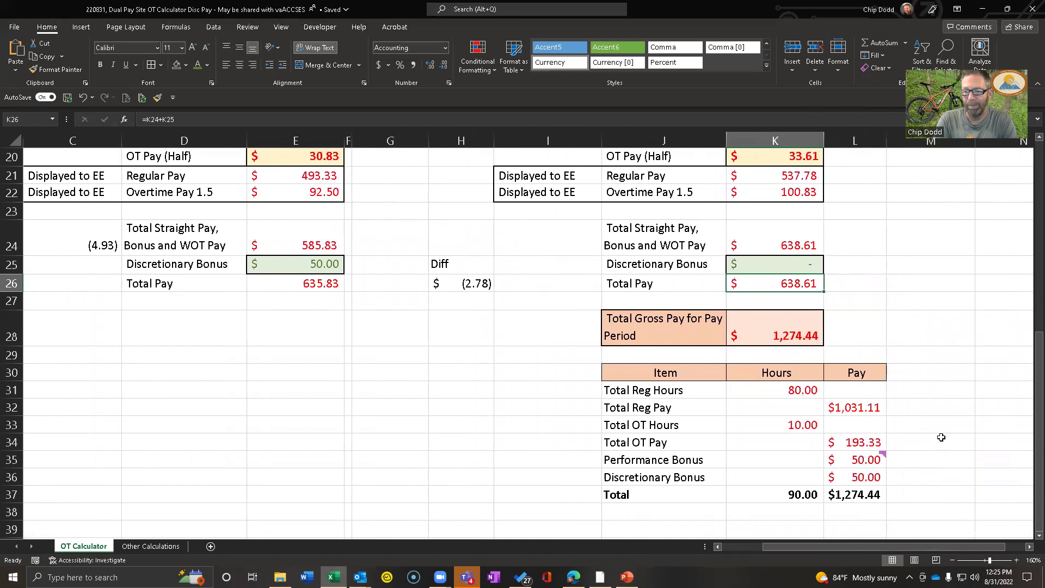
- Review the Total Gross Pay for Pay Period formula and the summary table's regular and overtime hours and pay
click(790, 329)
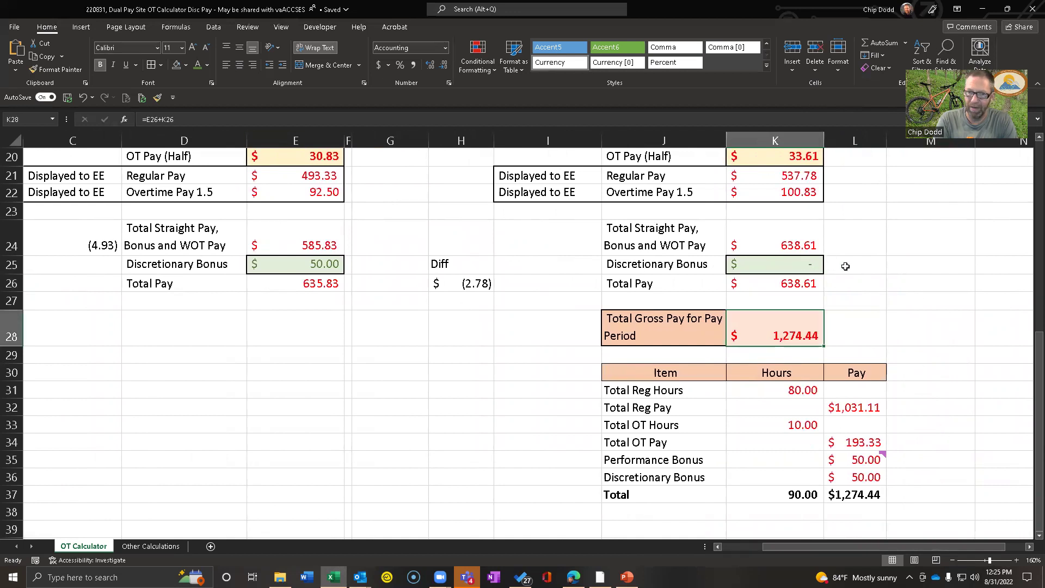
drag(697, 389, 836, 493)
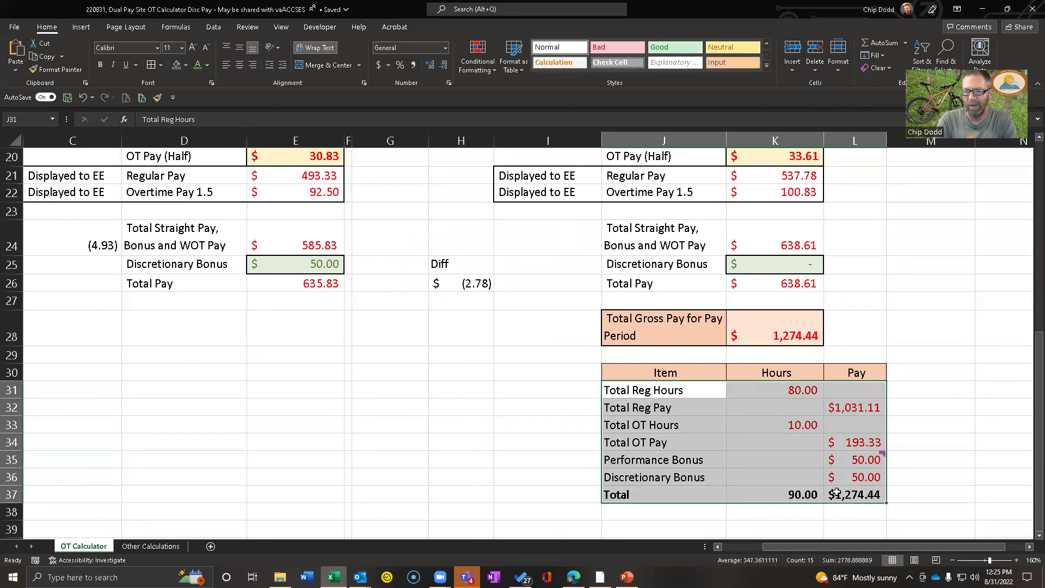
click(780, 389)
click(790, 423)
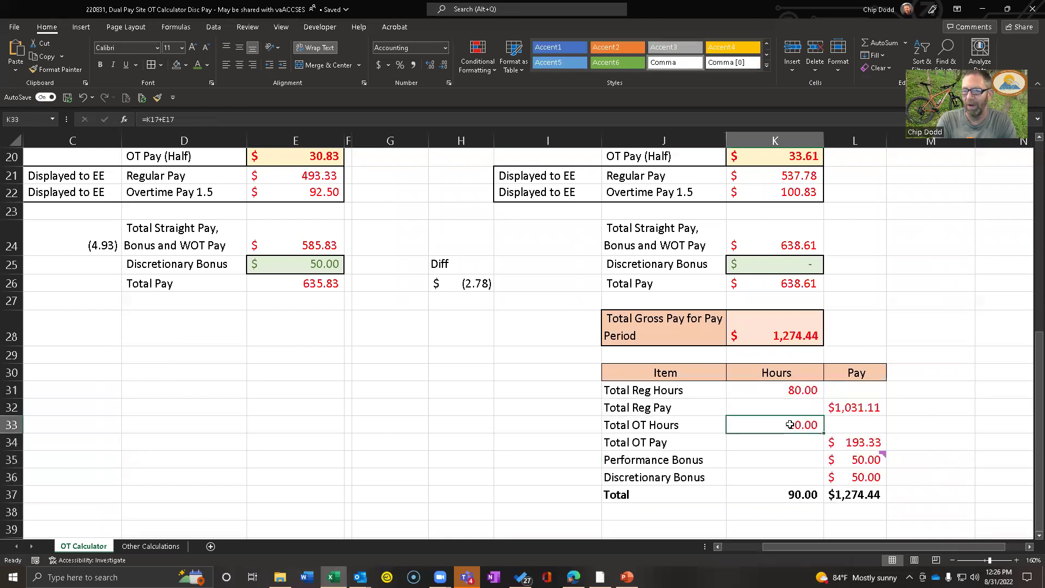
click(841, 403)
click(858, 440)
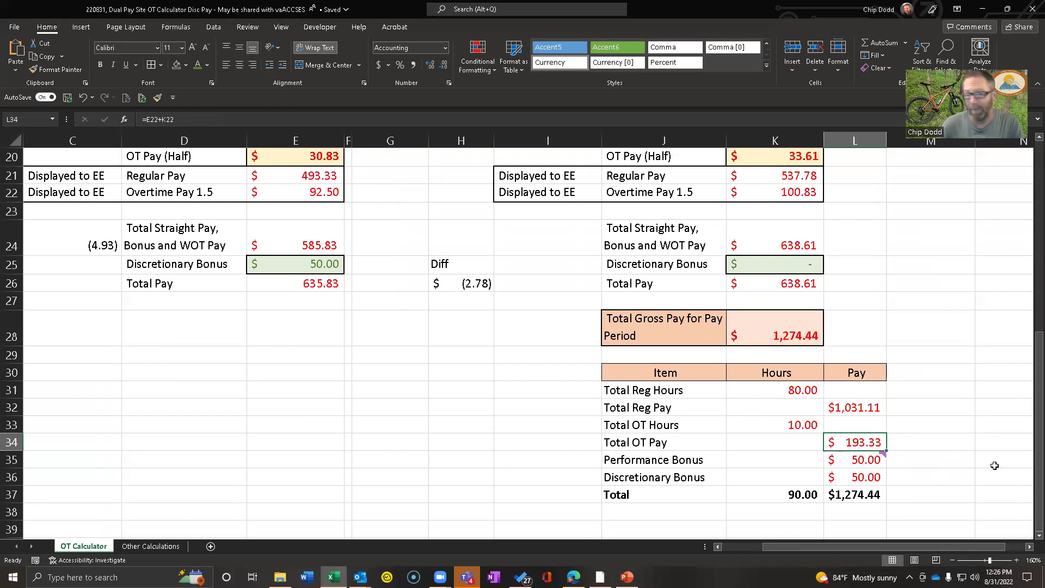
- Compare the Week 1 and Week 2 WOT Rate cells that feed the Total OT Pay
scroll(958, 452, up, 2)
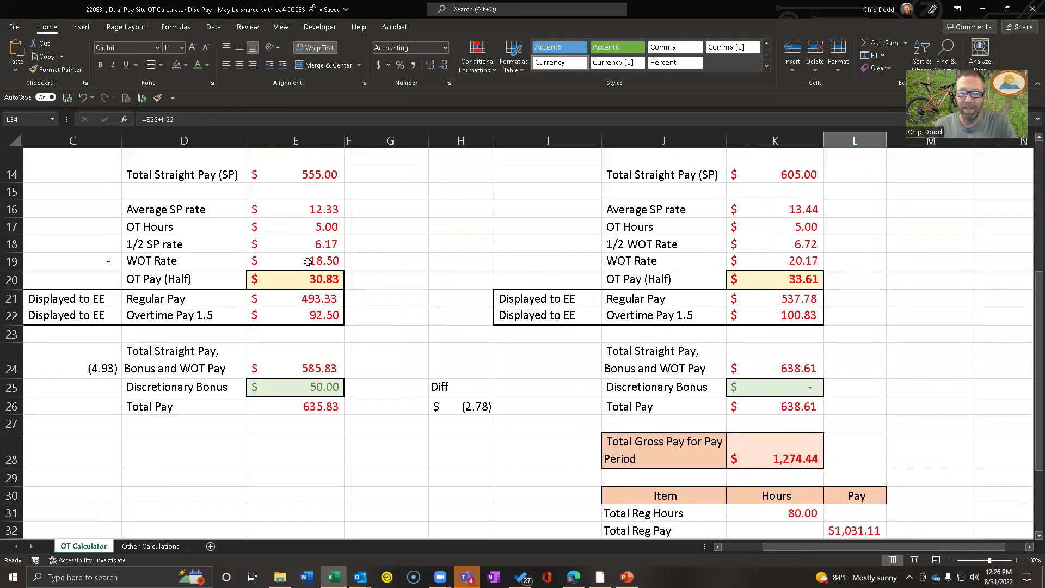
click(308, 262)
click(804, 260)
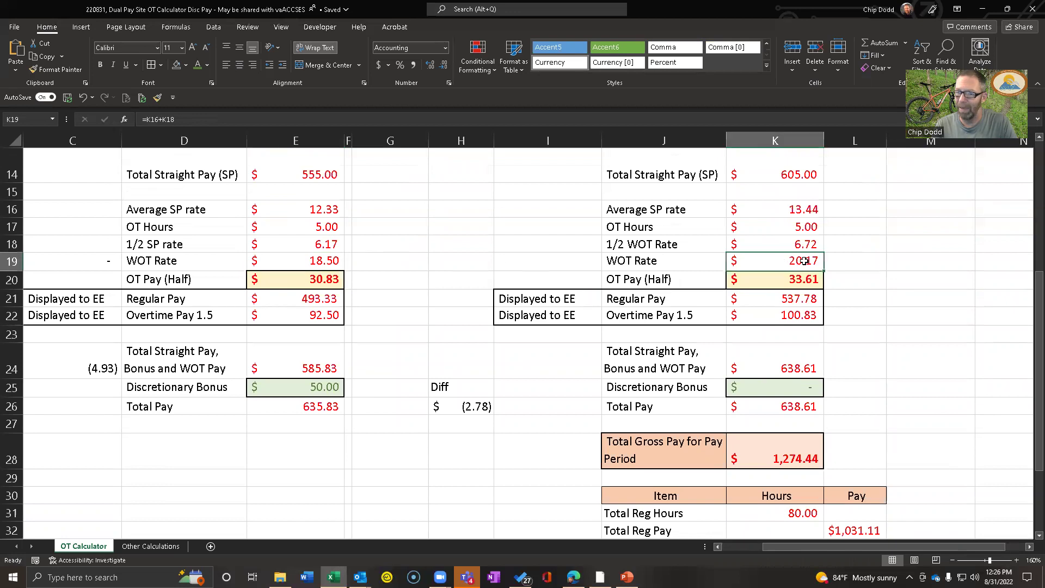
- Examine the Performance Bonus and Discretionary Bonus rows of the pay summary table, highlighting their labels and amounts
scroll(948, 319, down, 3)
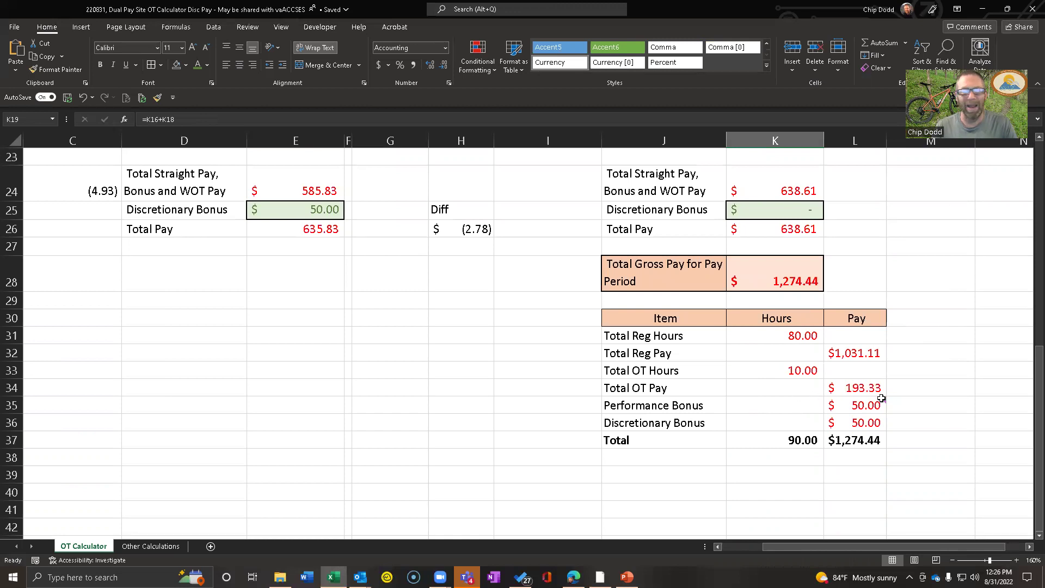
mouse_move(882, 399)
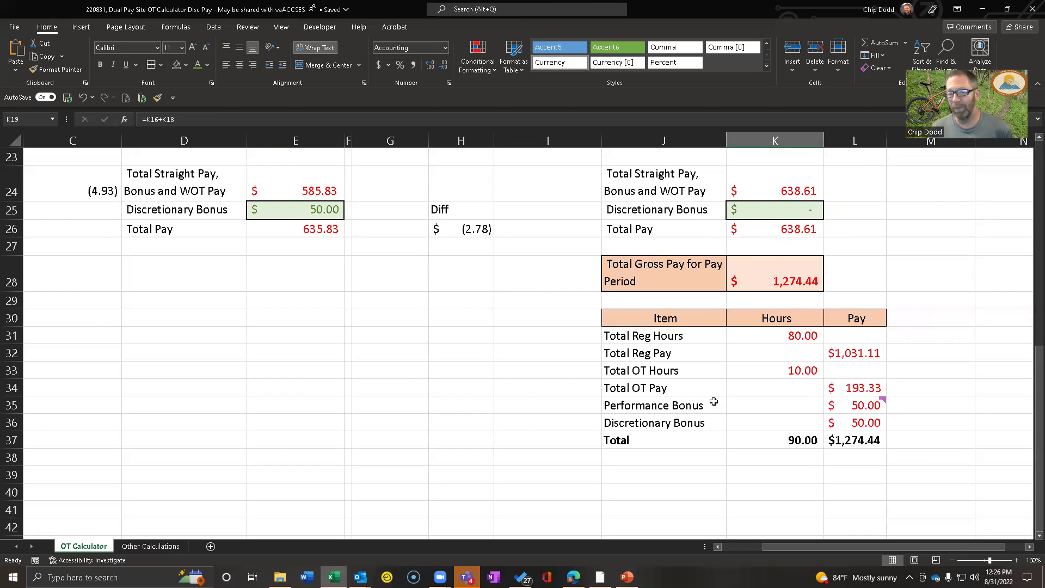
drag(711, 401, 868, 423)
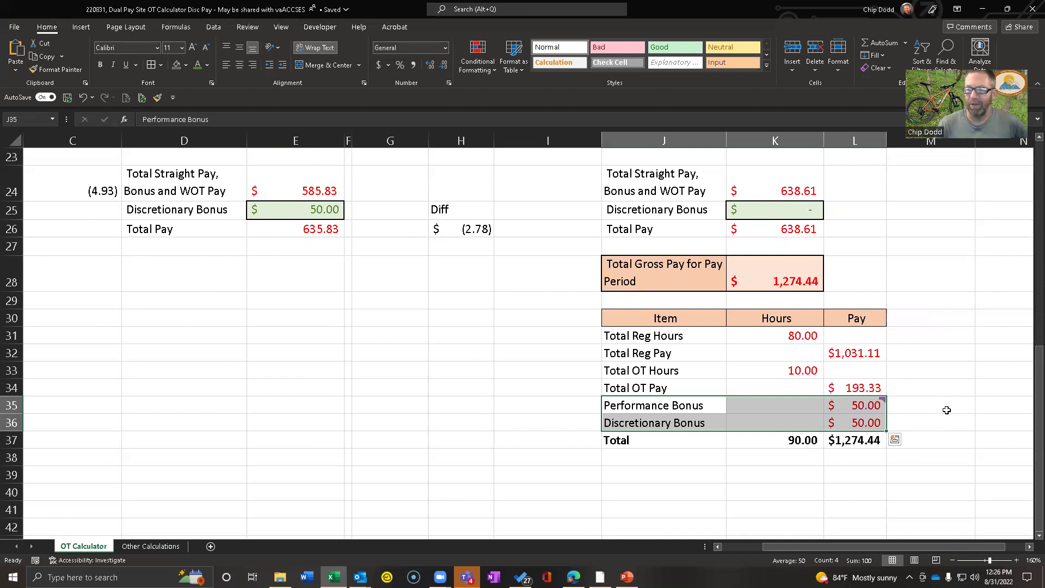
drag(716, 404, 714, 423)
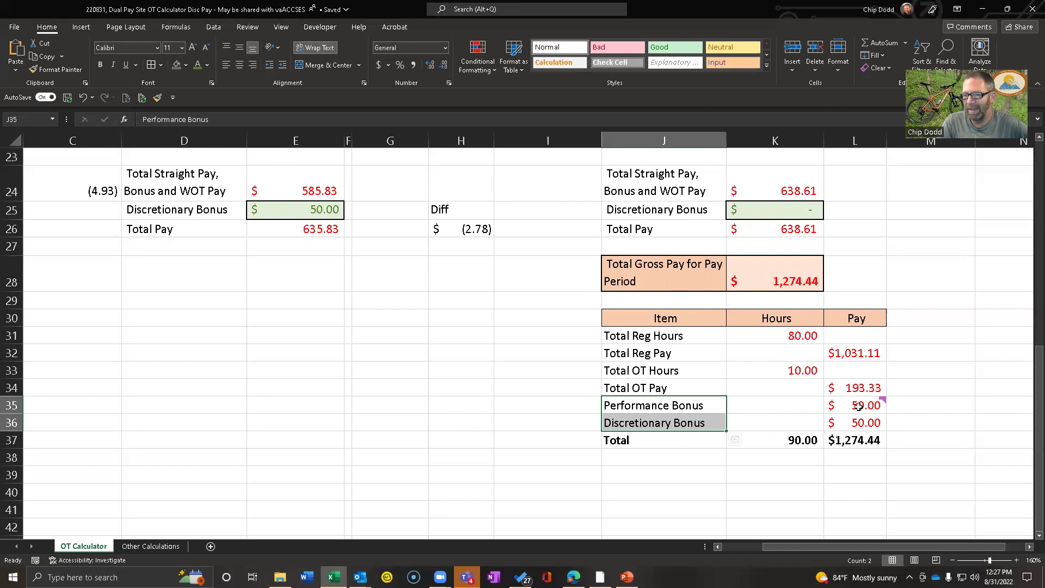
mouse_move(861, 403)
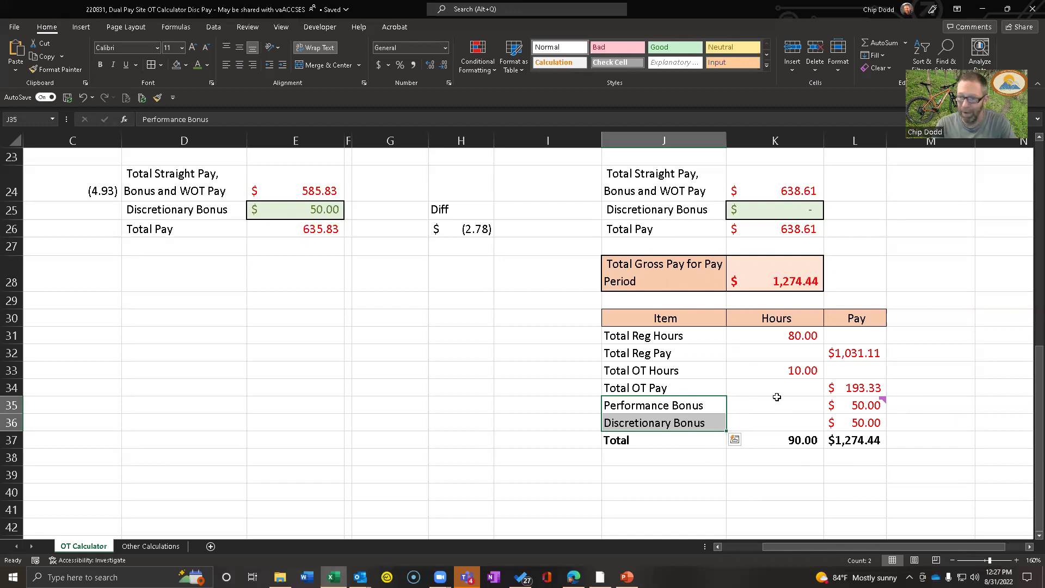
- Revisit the Week 1 site entries and highlight Week 2's Straight Pay, Bonus and Total Straight Pay rows
scroll(776, 397, up, 2)
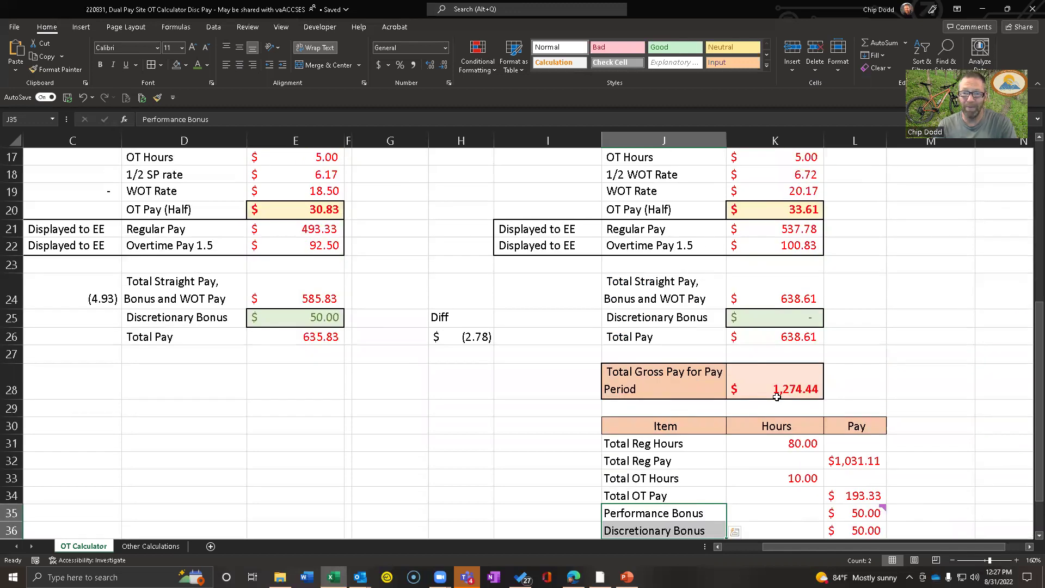
scroll(777, 397, up, 5)
scroll(775, 399, up, 1)
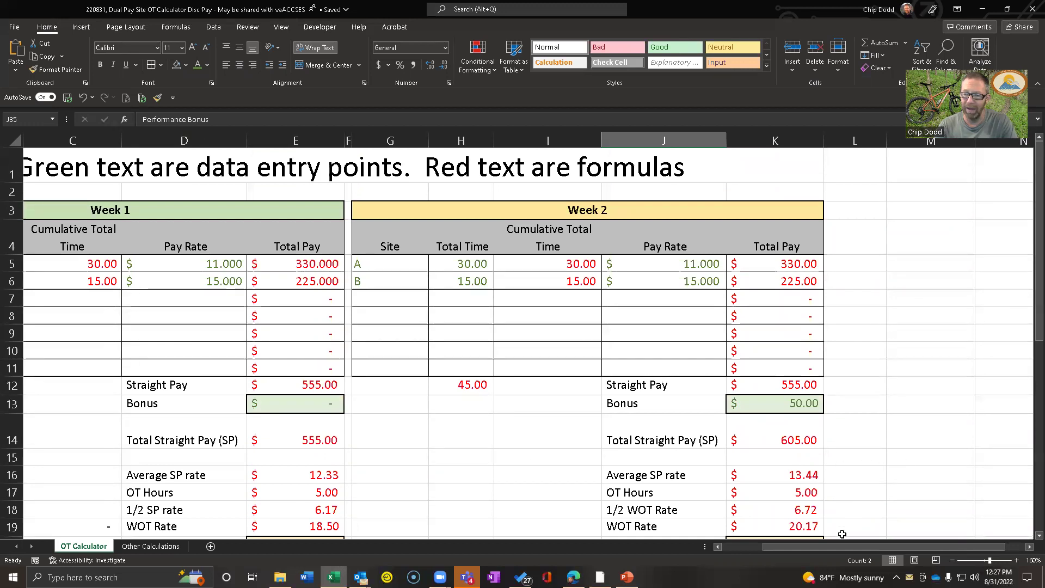
drag(847, 547, 799, 554)
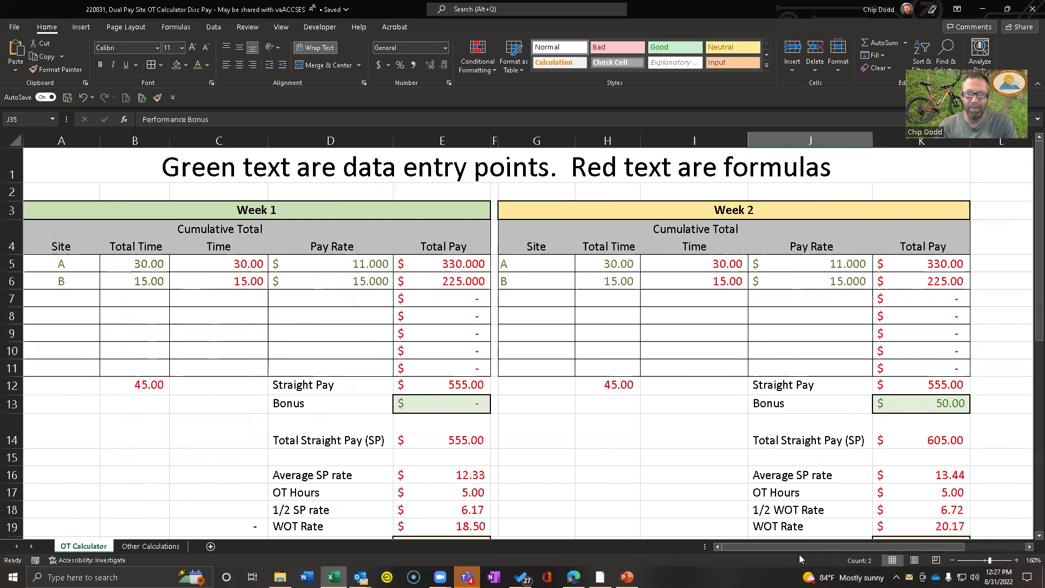
mouse_move(63, 264)
mouse_down()
mouse_move(355, 298)
mouse_move(401, 402)
mouse_move(459, 406)
mouse_up()
drag(990, 387, 819, 438)
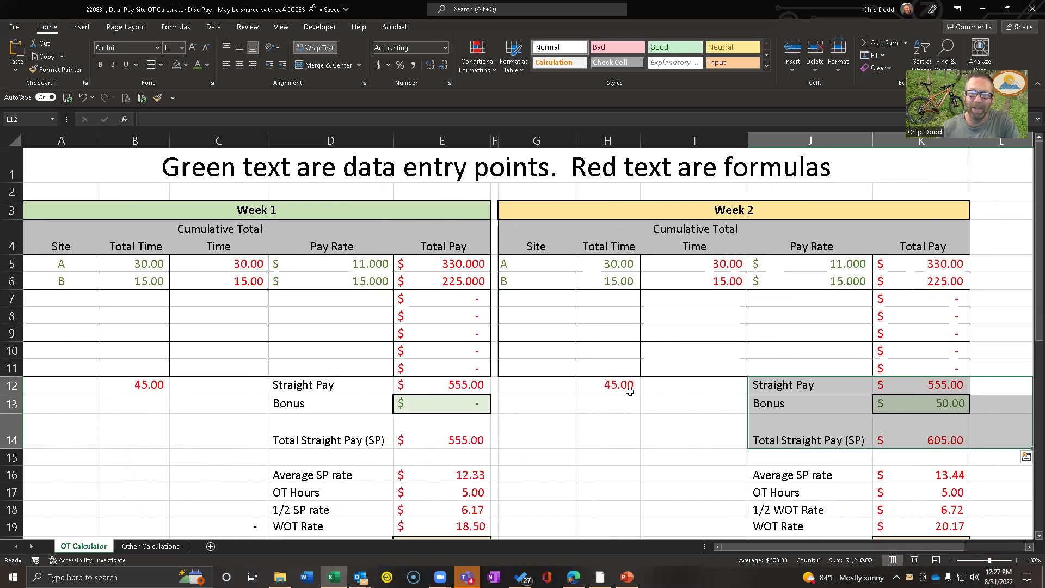
- Zoom the worksheet out to 100% to view both weeks' calculations together
scroll(700, 460, down, 1)
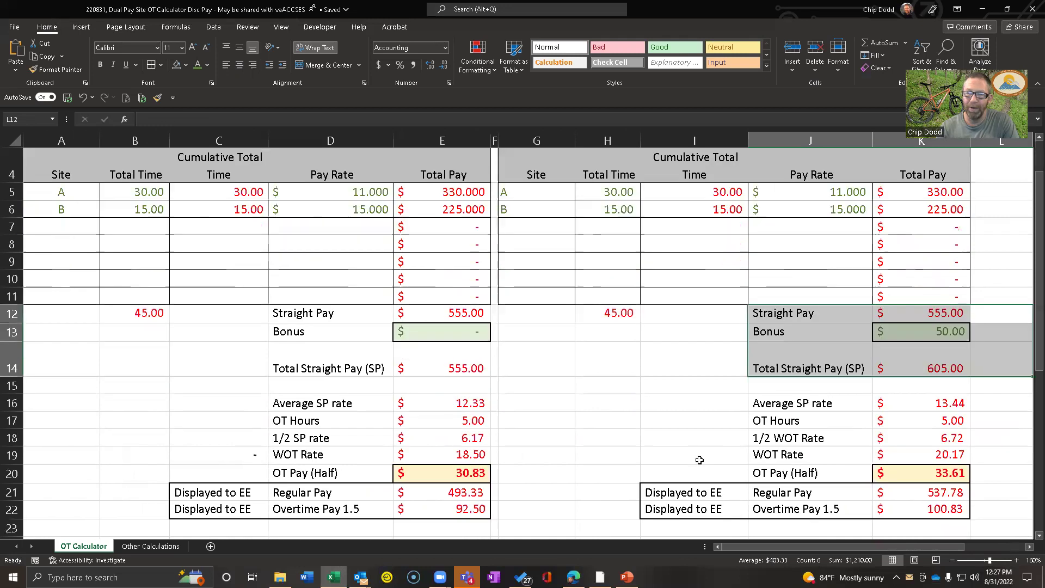
scroll(658, 448, down, 3)
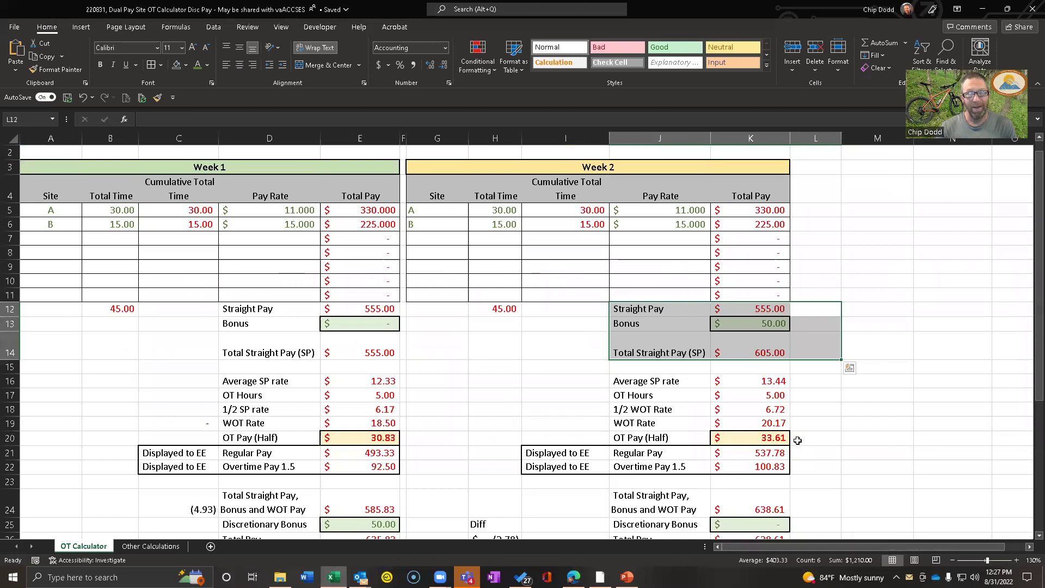
scroll(853, 396, down, 1)
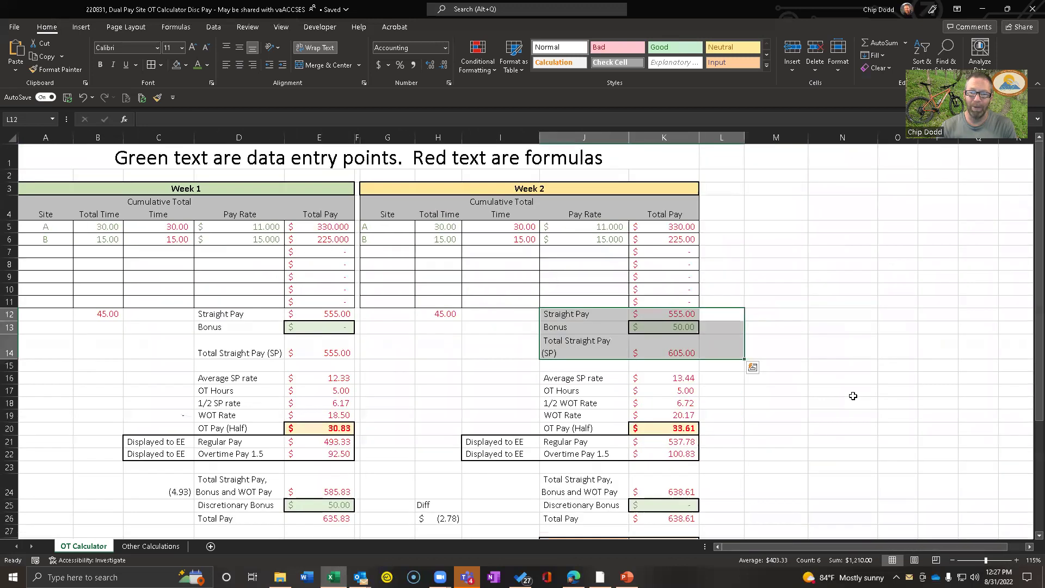
scroll(852, 396, down, 2)
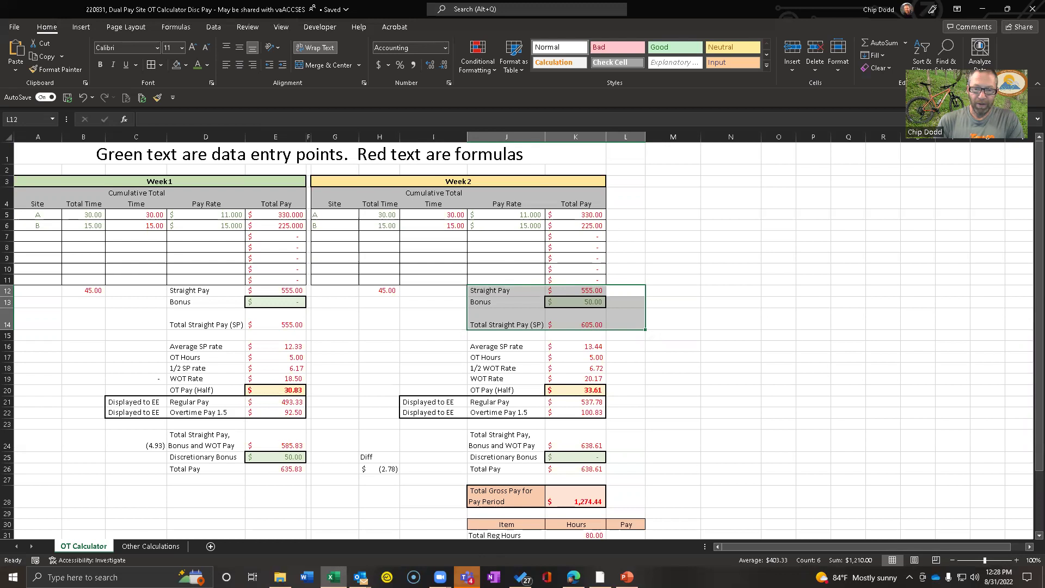
- Switch to the Zoom meeting window
click(440, 577)
click(471, 501)
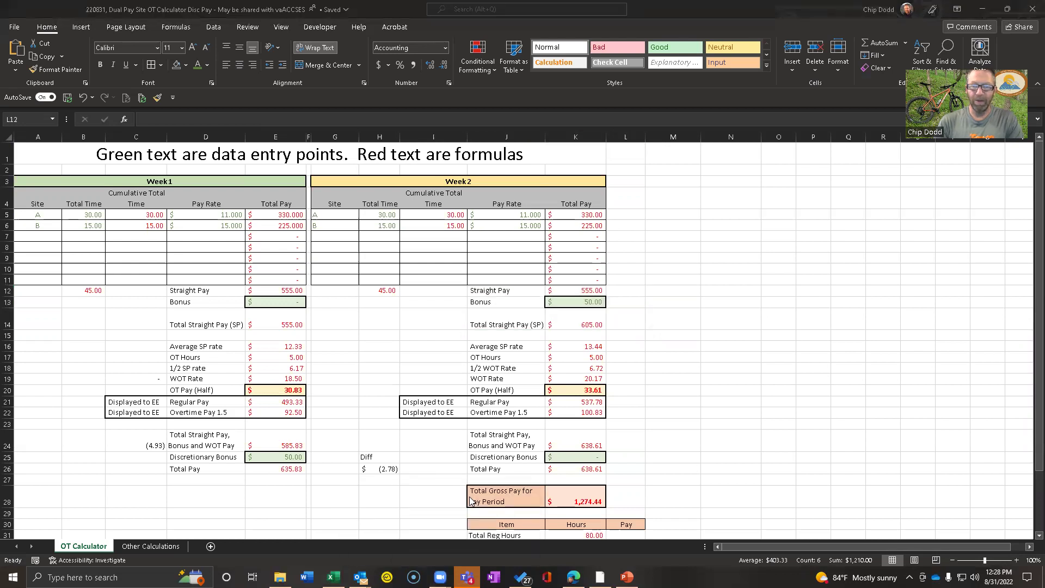